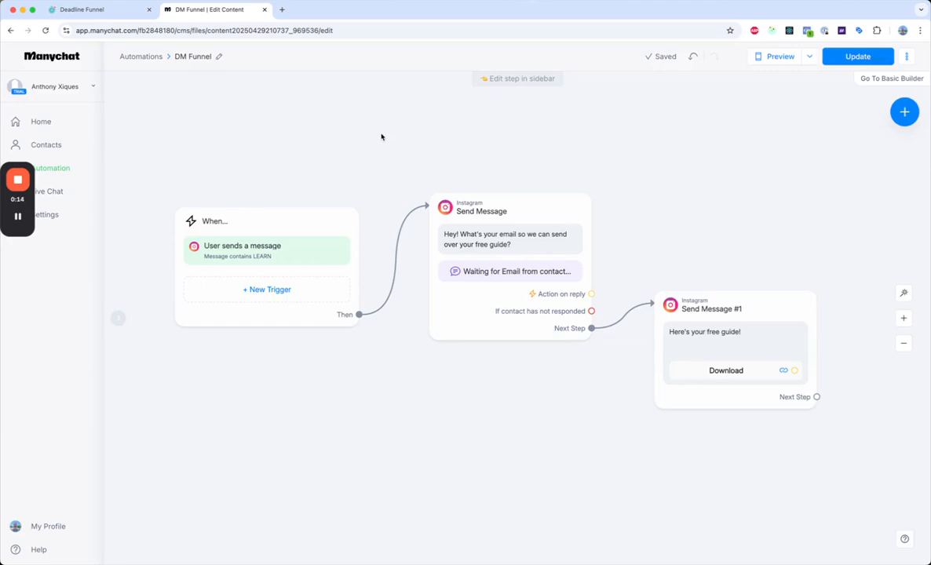
Review the content of the first Instagram Send Message step that asks for the contact's email
mouse_move(484, 247)
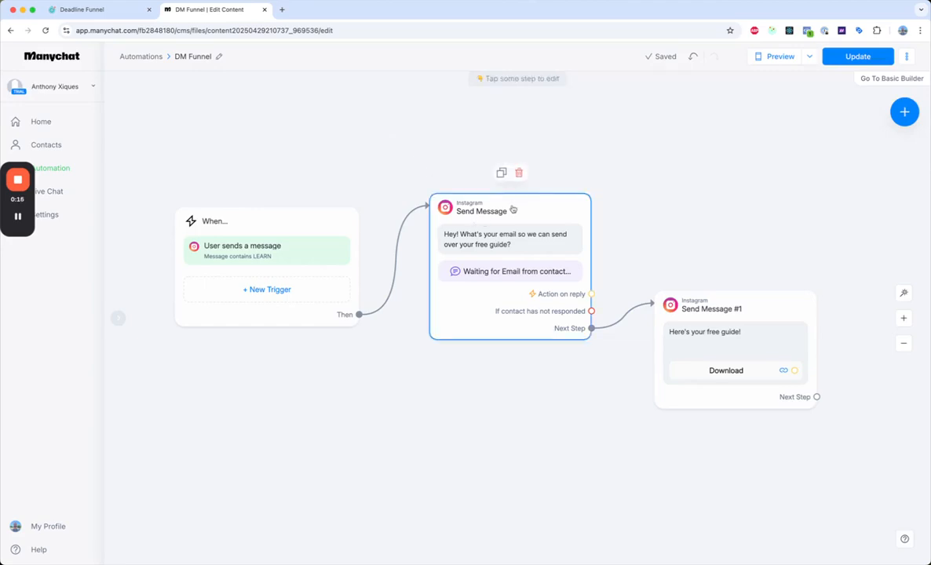
click(513, 210)
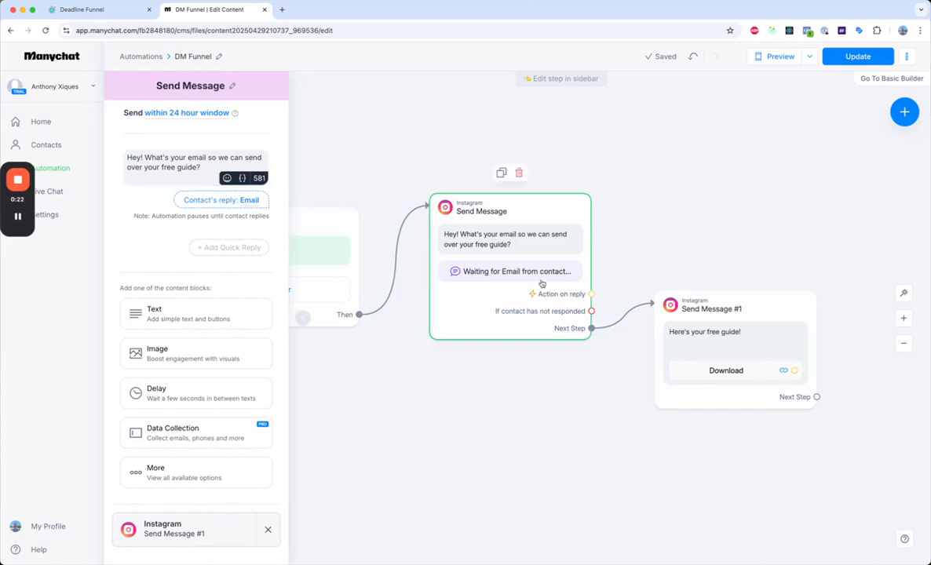
click(389, 173)
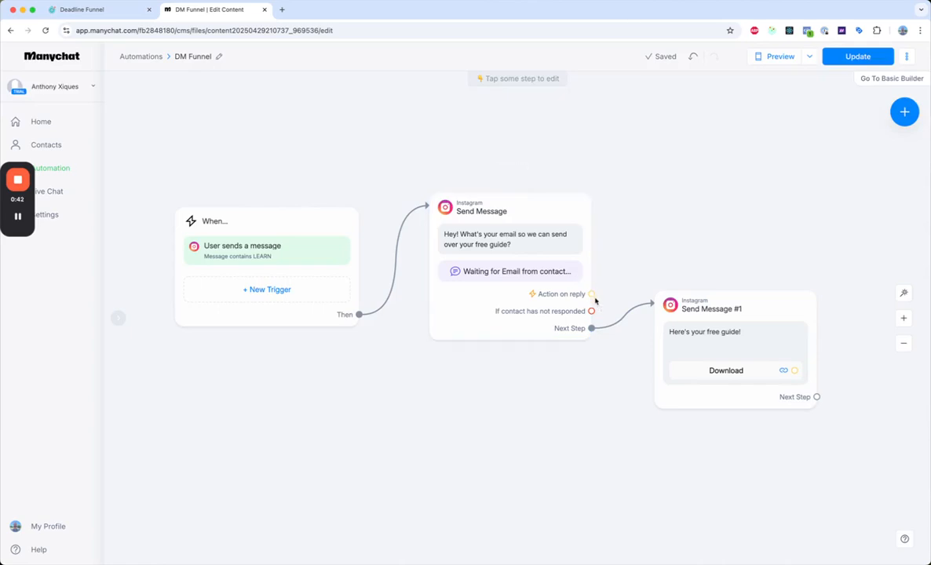
Connect a new Actions step to the first message's Action on reply and add a Make External Request action
drag(591, 293, 693, 204)
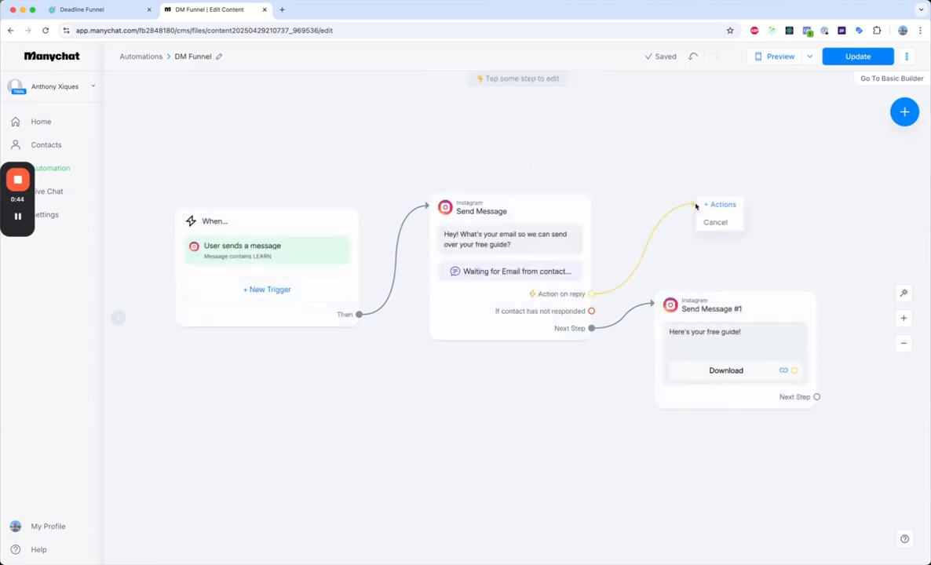
click(721, 205)
click(183, 140)
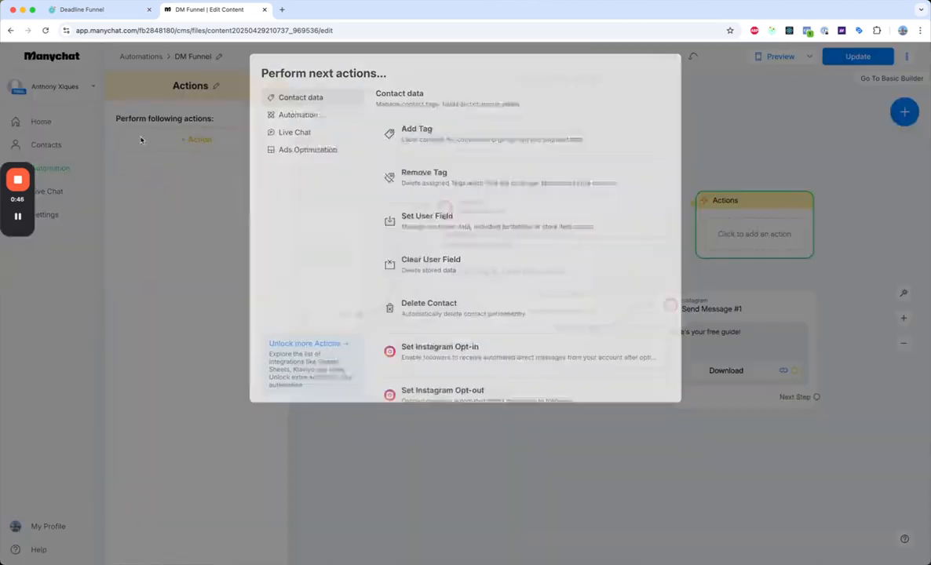
click(297, 118)
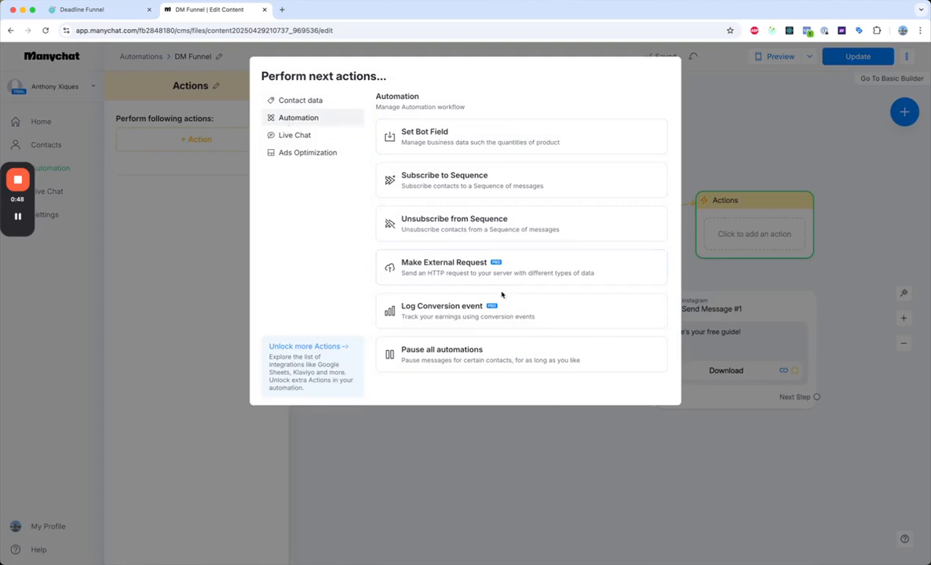
click(433, 268)
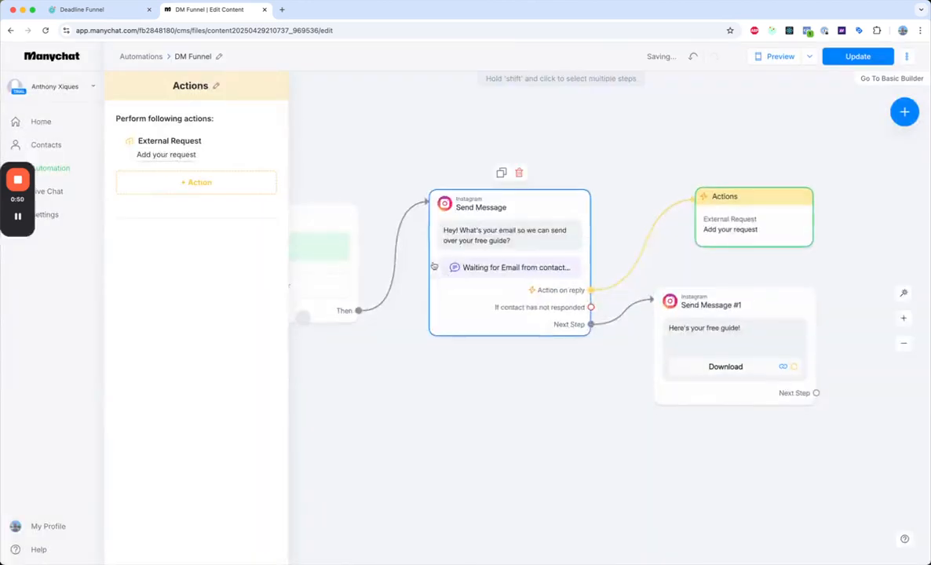
Copy the campaign's ManyChat integration URL from Deadline Funnel and paste it as the external request's URL in Manychat
click(159, 156)
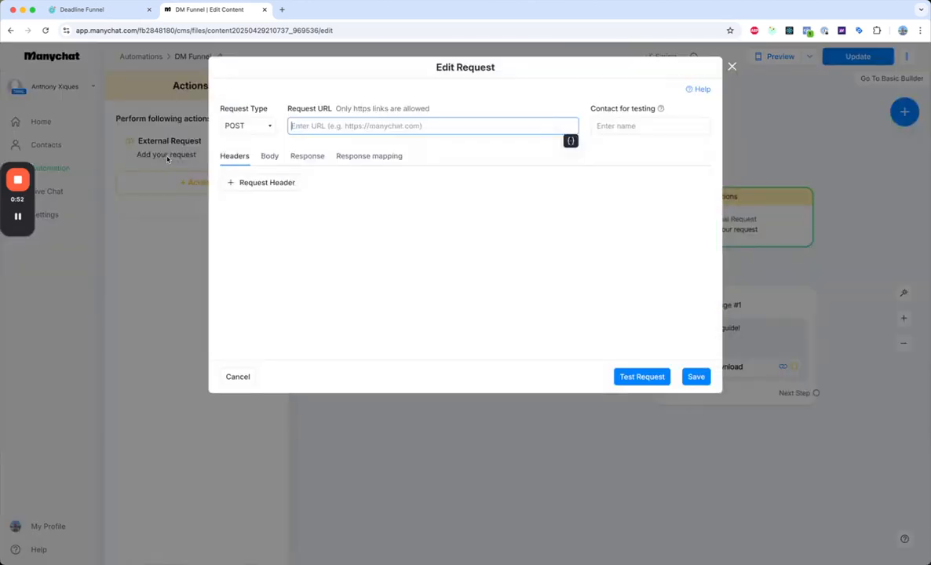
click(63, 13)
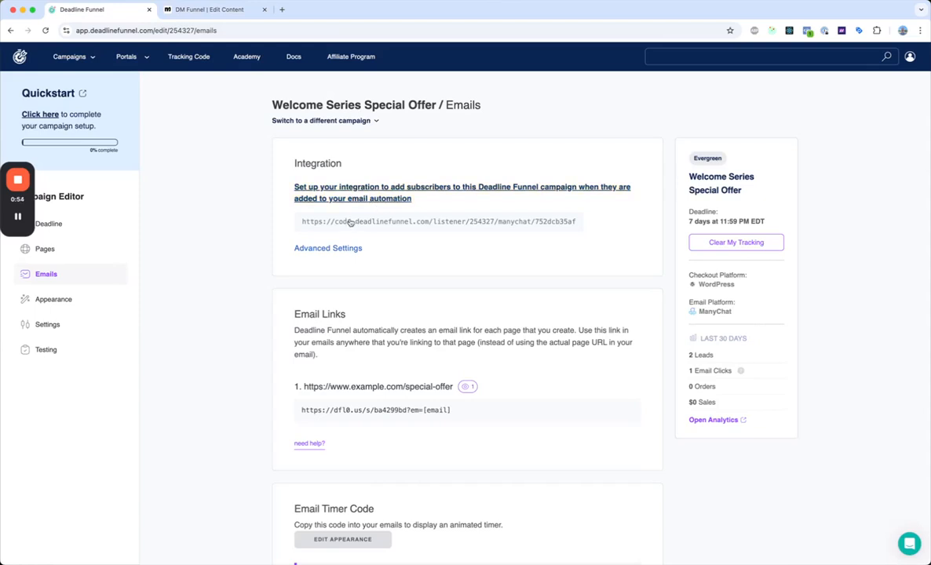
click(474, 221)
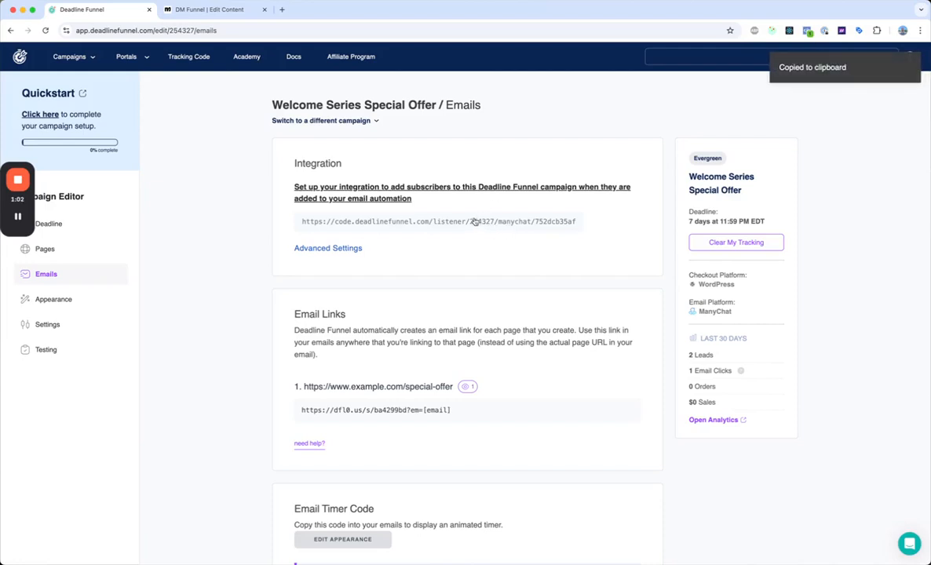
click(225, 10)
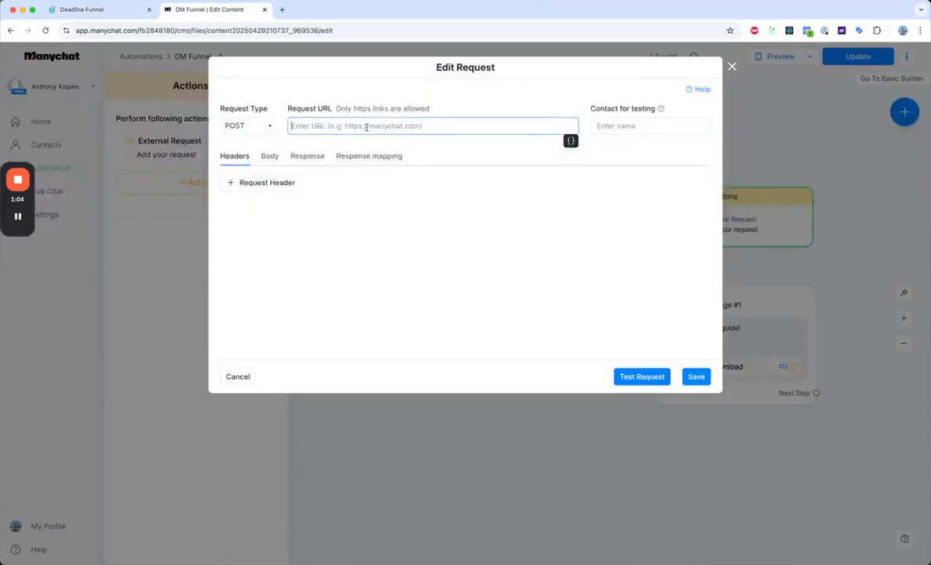
key(super+v)
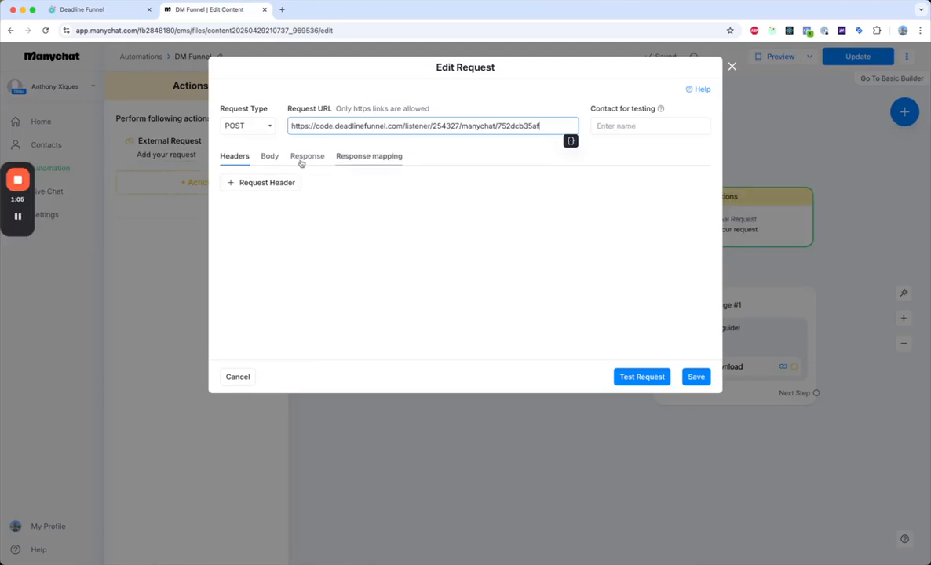
Add Full Contact Data to the external request's body and save the request
click(271, 161)
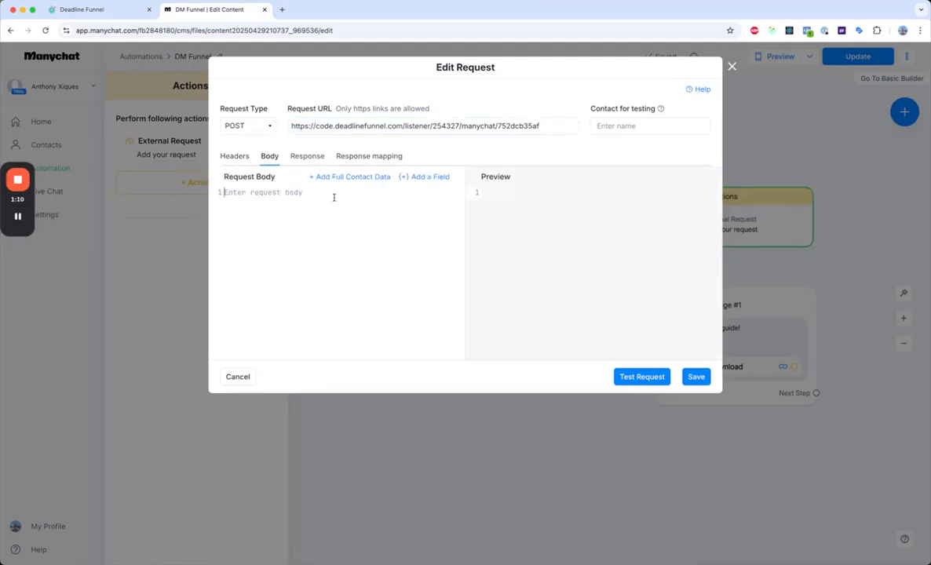
click(345, 177)
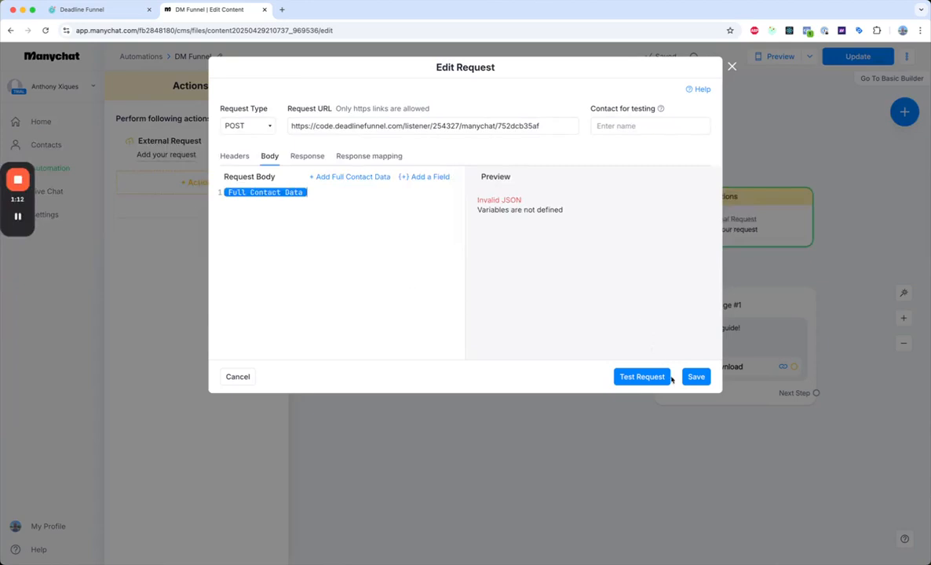
click(694, 378)
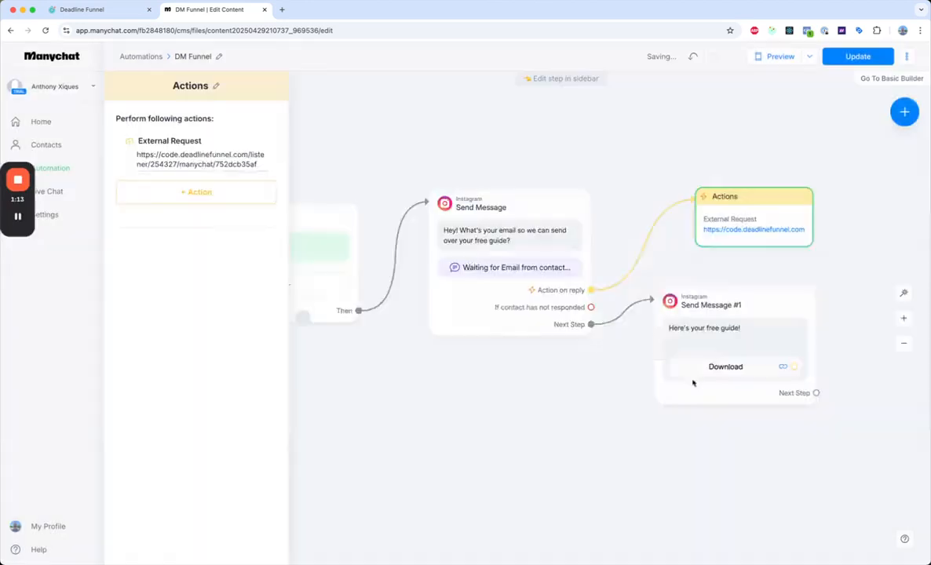
click(585, 407)
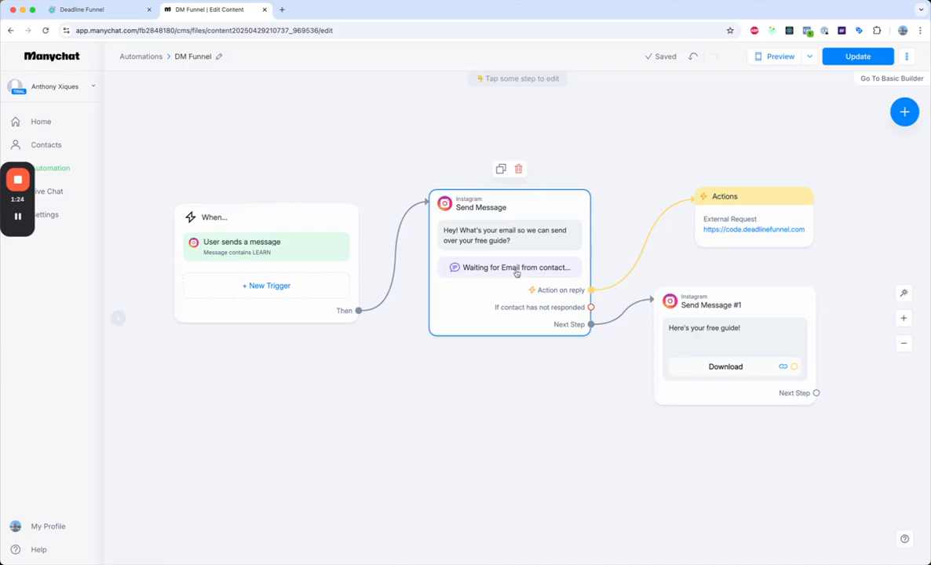
Check the campaign's deadline details in Deadline Funnel and return to the Manychat flow
click(73, 10)
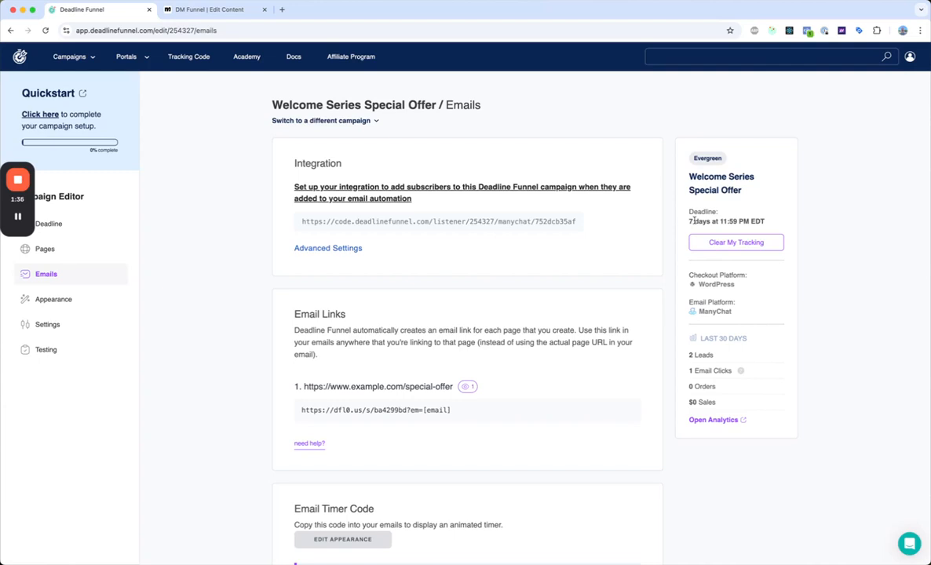
click(207, 11)
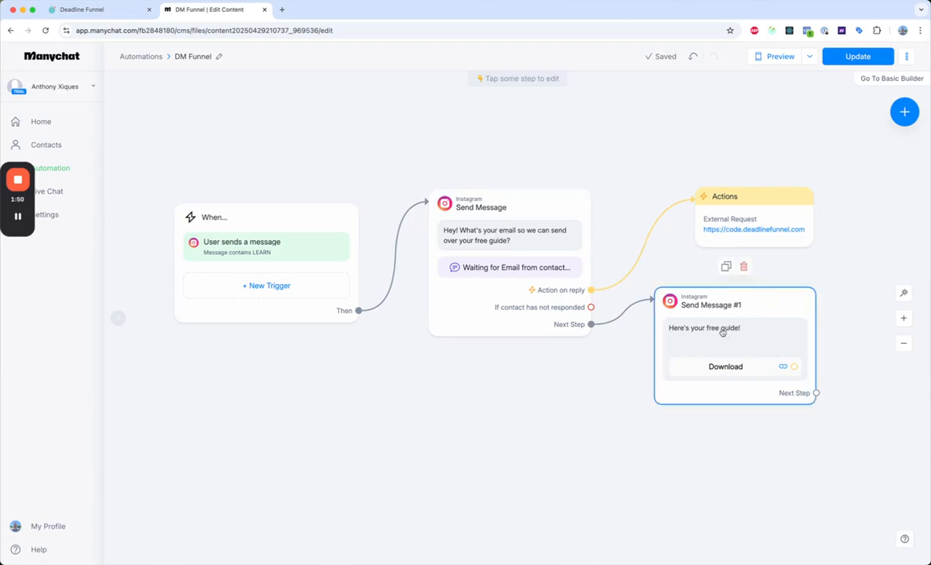
Copy the special-offer email link from Deadline Funnel and paste it as the Website URL of the Download button in Send Message #1
click(663, 312)
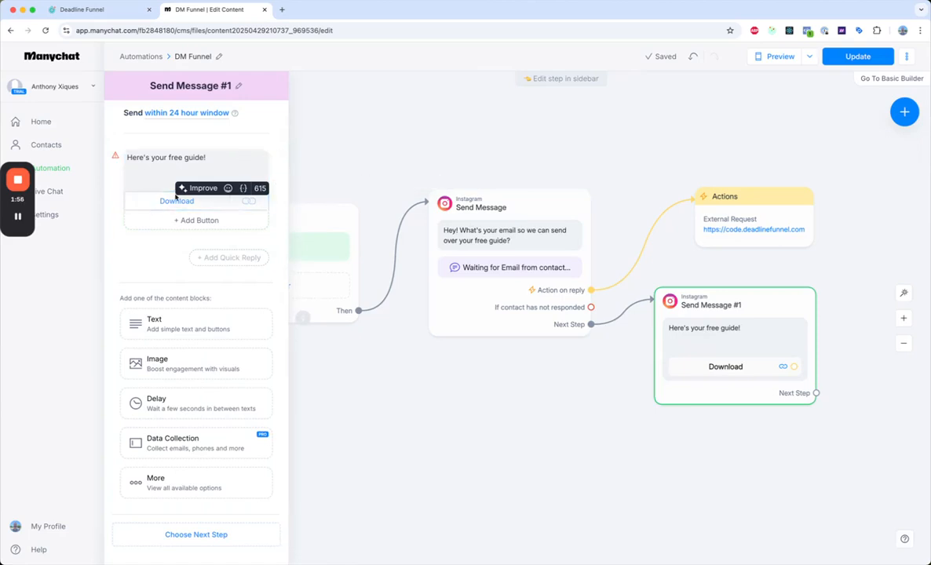
click(220, 202)
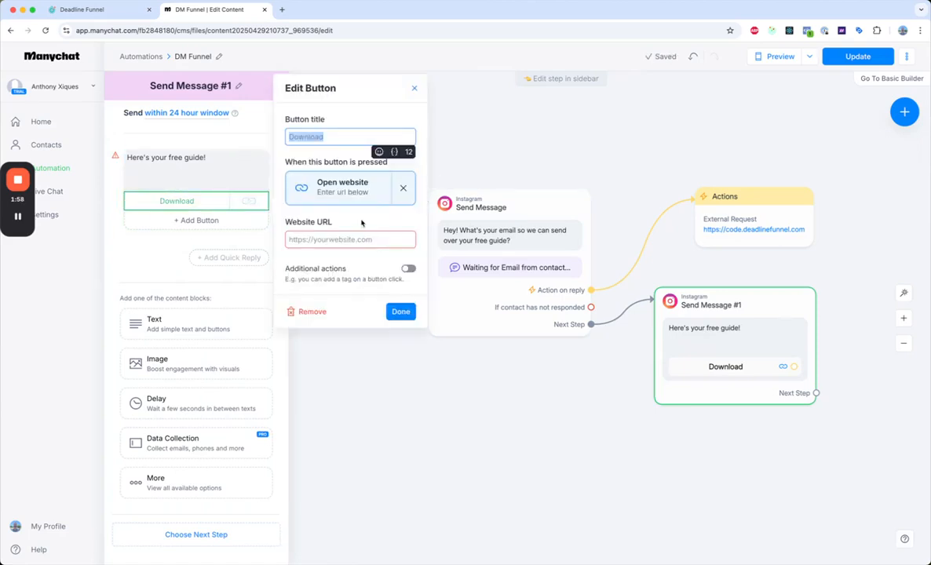
click(122, 10)
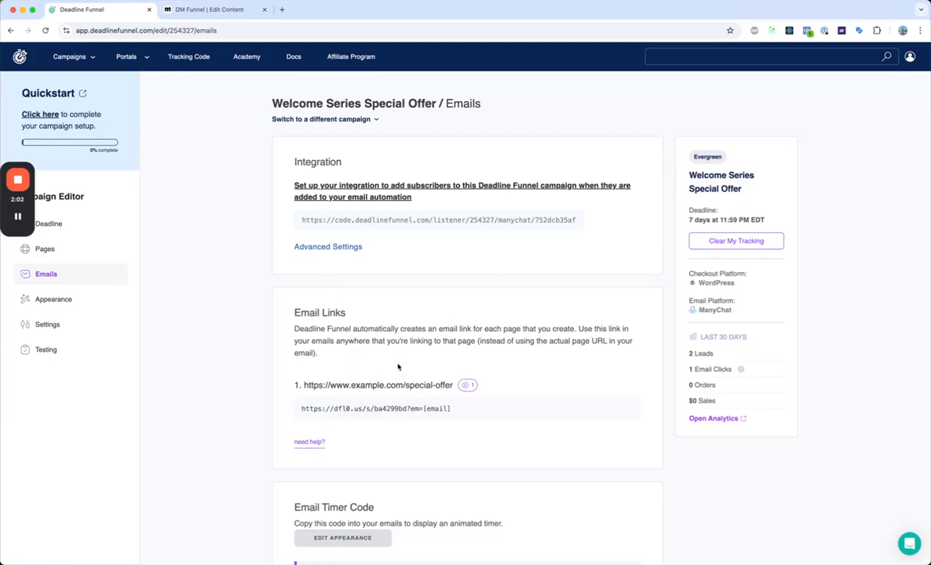
click(389, 418)
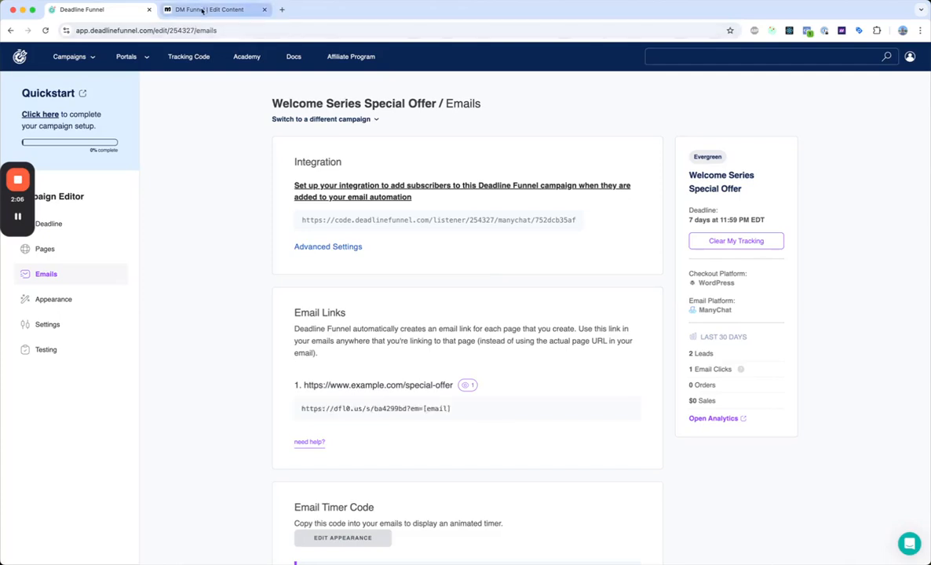
click(202, 11)
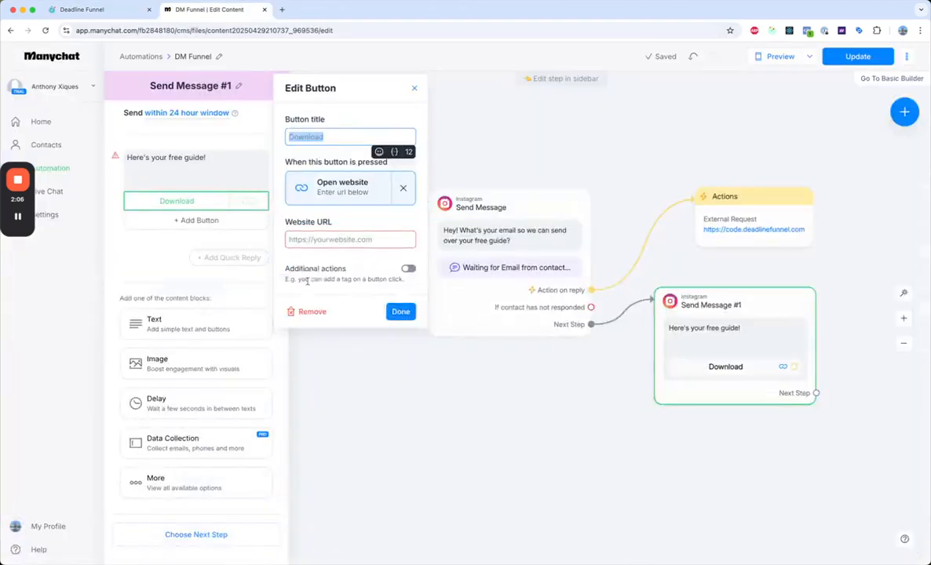
click(327, 239)
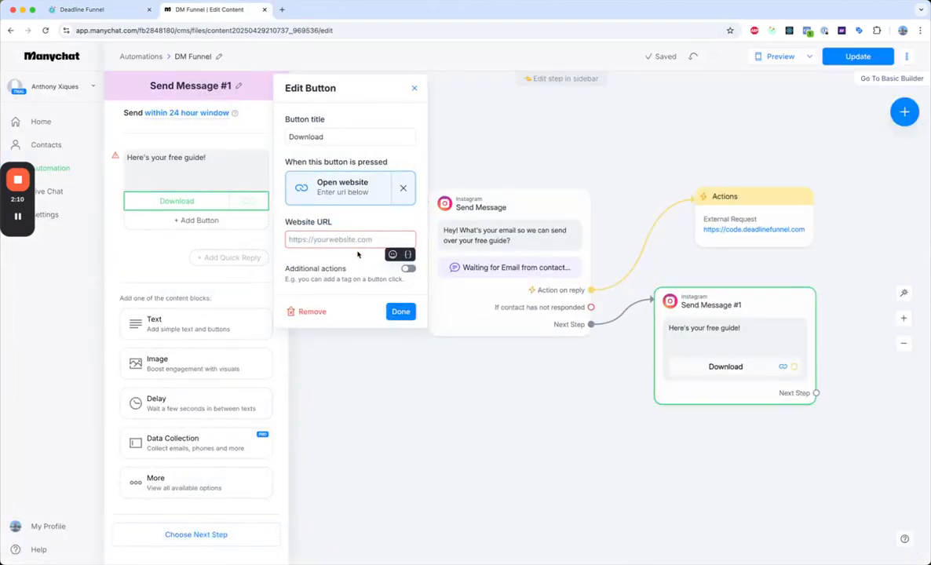
key(super+v)
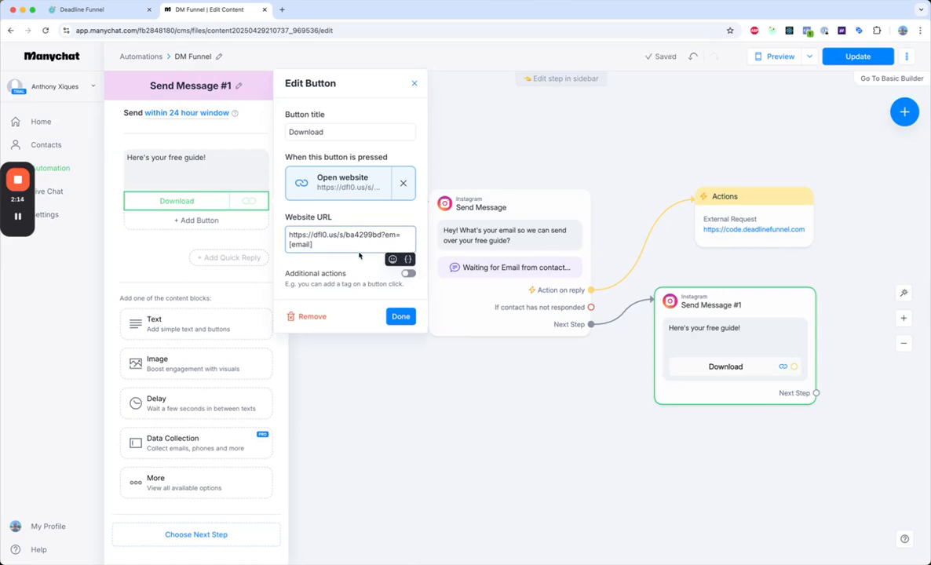
Replace the [email] placeholder in the Download button's URL with the Email system field and finish editing the button
key(BackSpace)
key(BackSpace)
key(BackSpace)
key(BackSpace)
key(BackSpace)
key(BackSpace)
key(BackSpace)
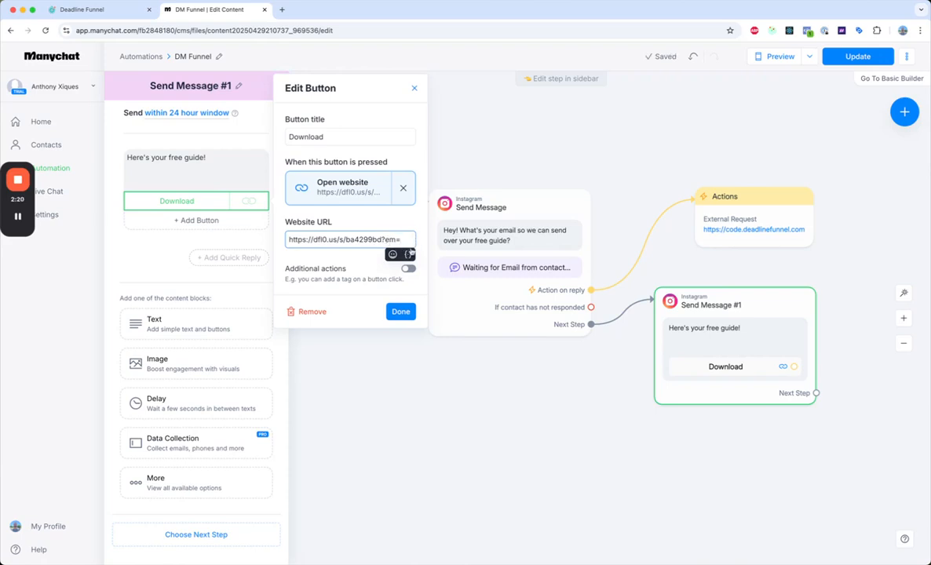
click(408, 255)
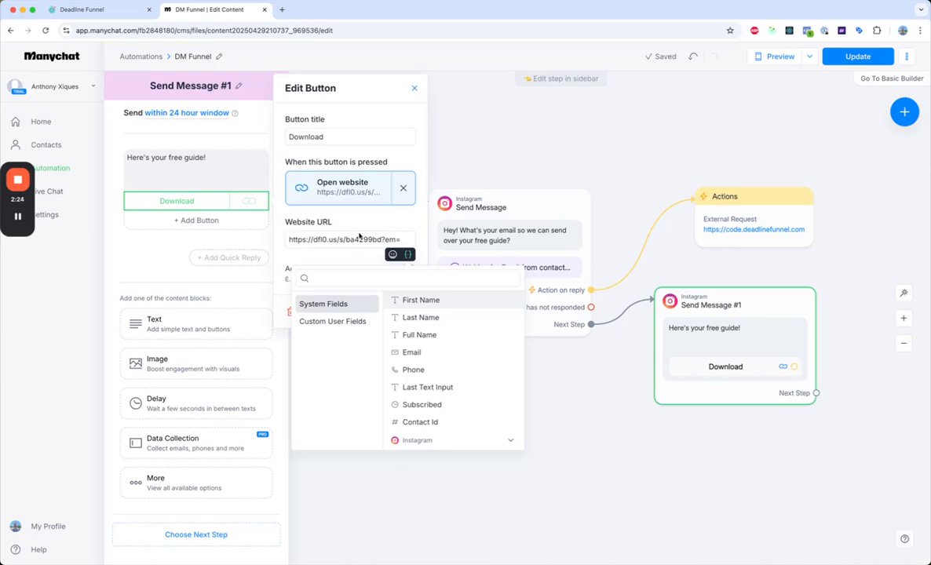
click(443, 353)
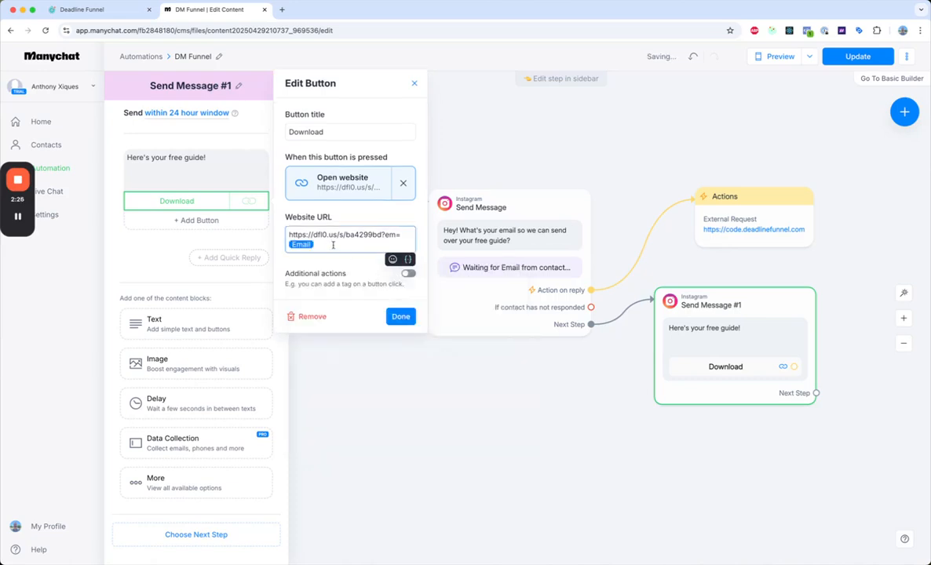
click(412, 318)
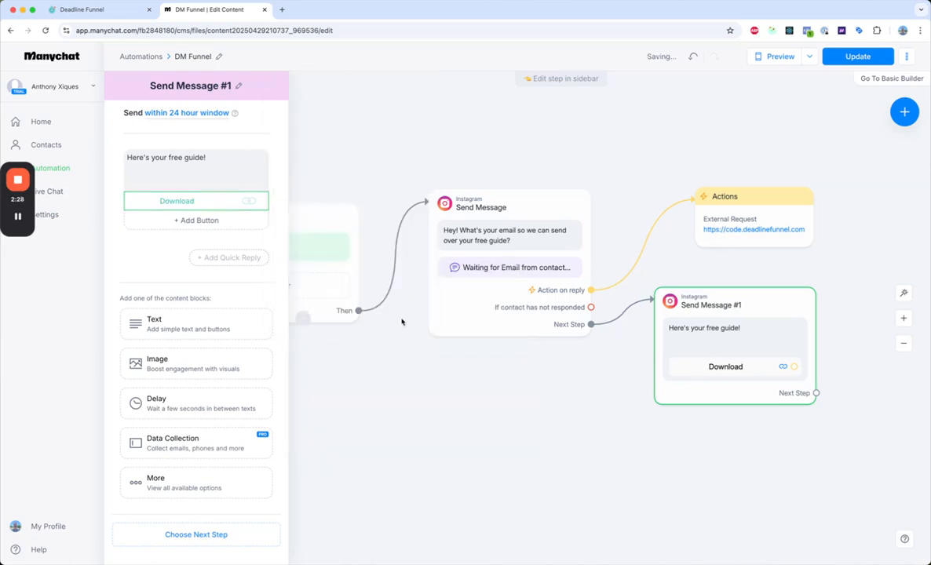
click(14, 220)
click(14, 220)
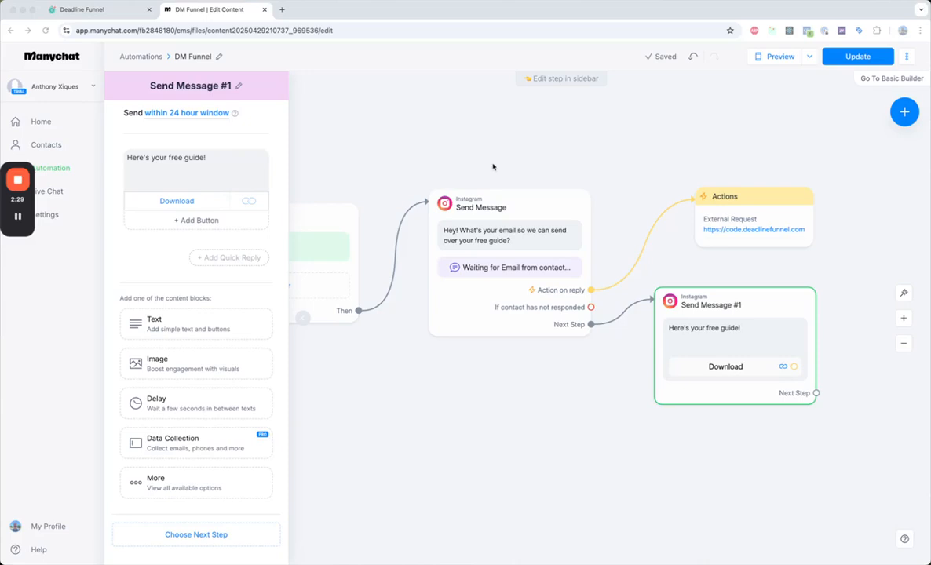
drag(458, 403, 461, 403)
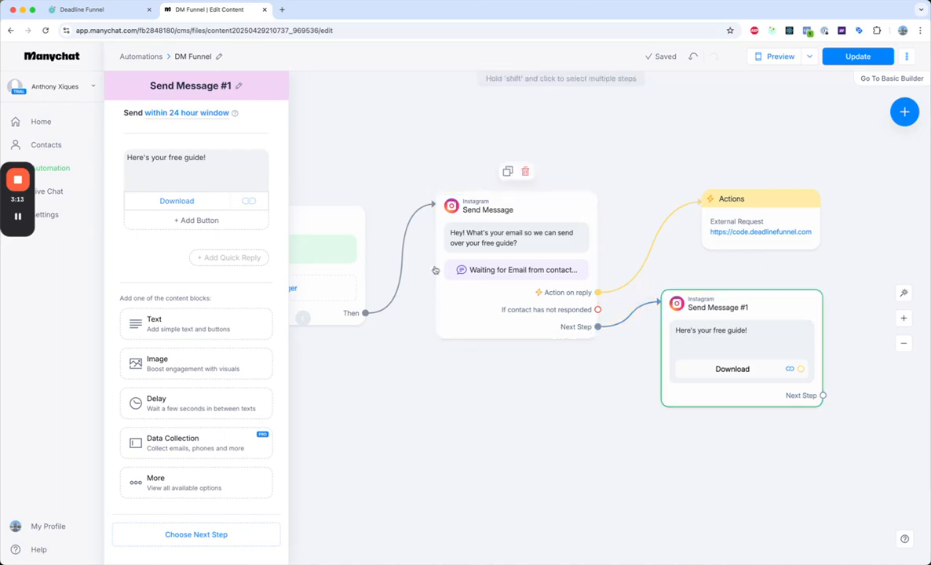
mouse_move(14, 220)
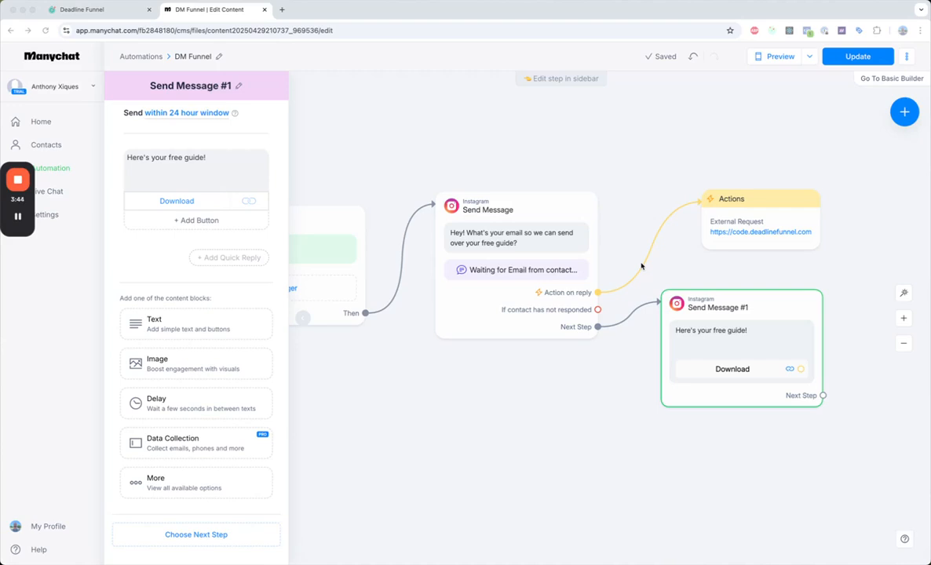
Copy the Welcome Series Special Offer campaign's ManyChat integration URL from Deadline Funnel and return to the Manychat flow
mouse_move(748, 215)
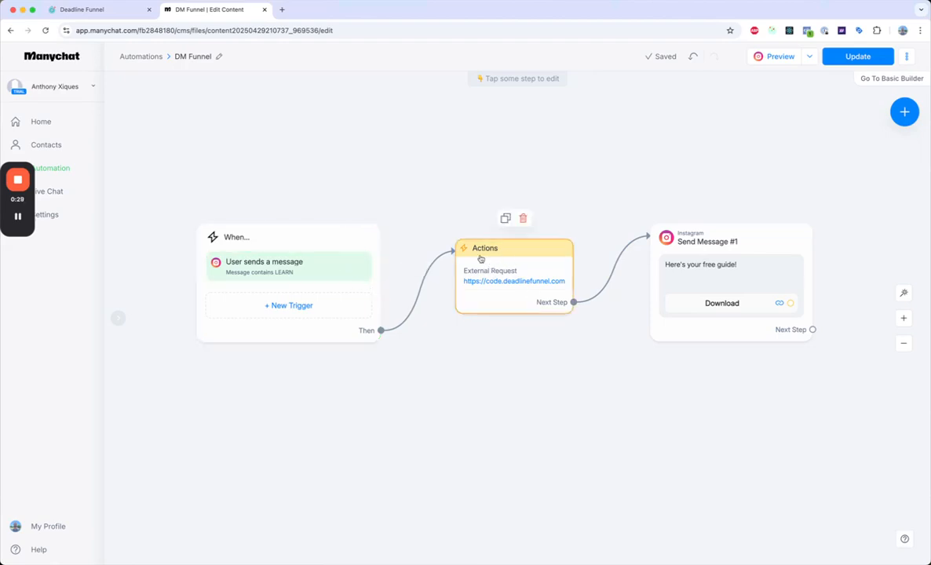
click(110, 13)
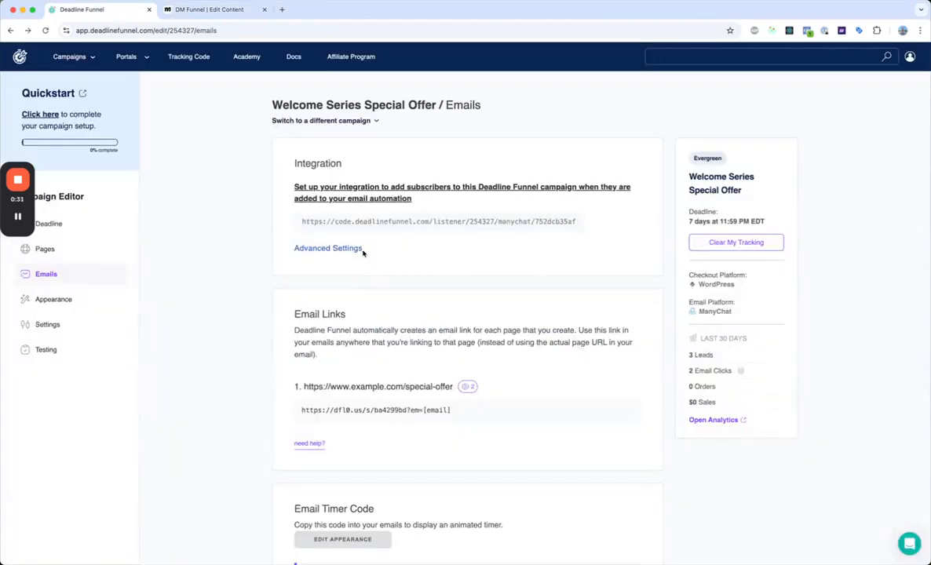
click(368, 222)
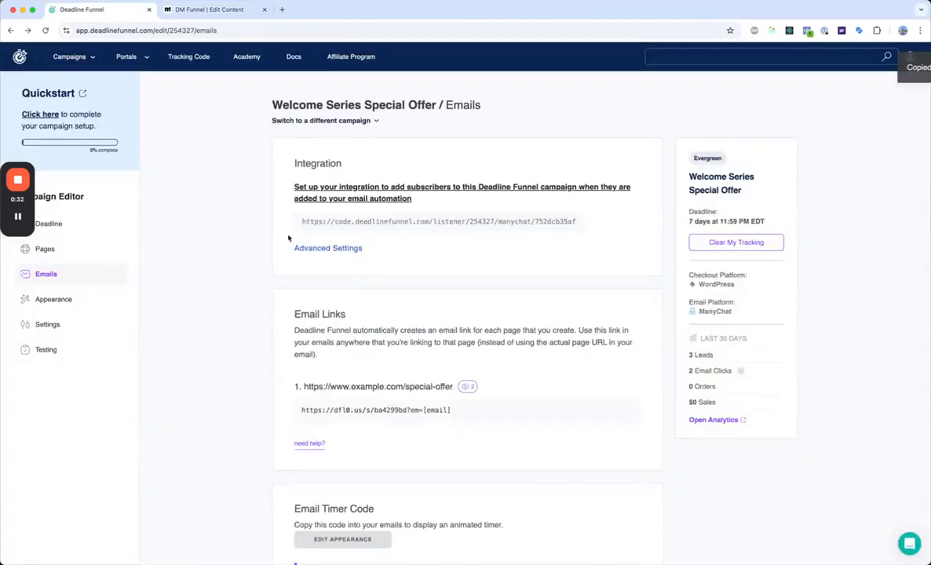
click(209, 11)
Check the request URL and the Full Contact Data body of the Actions step's external request, and save the request
click(491, 248)
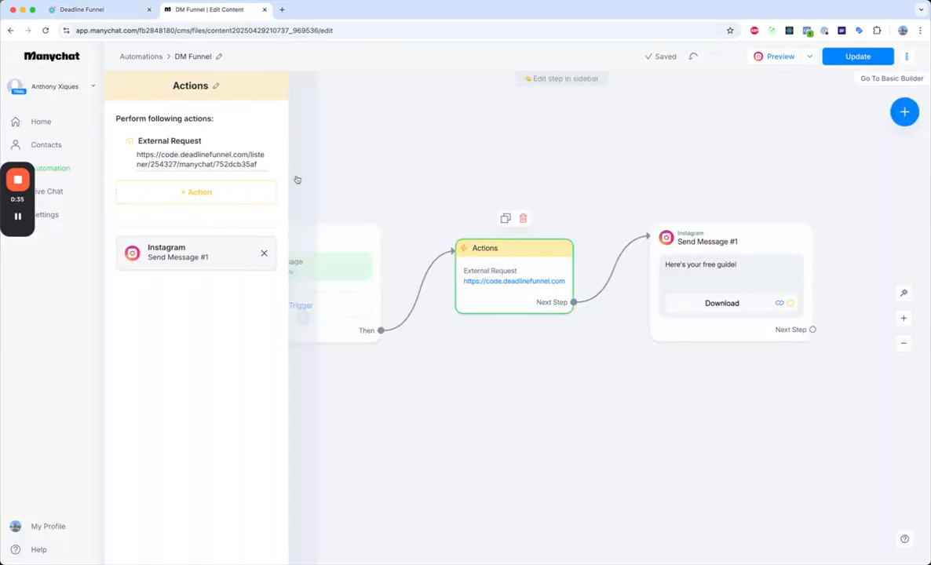
click(189, 144)
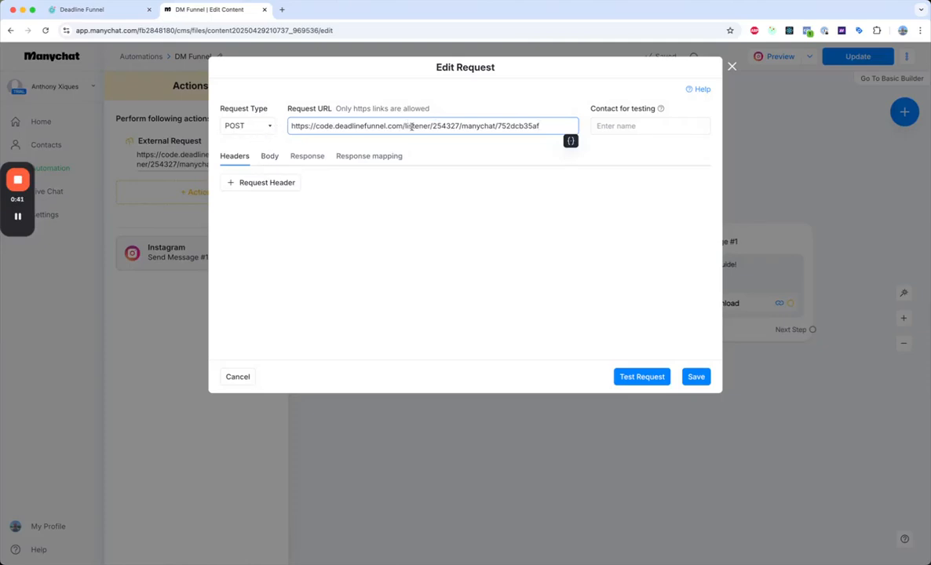
click(267, 157)
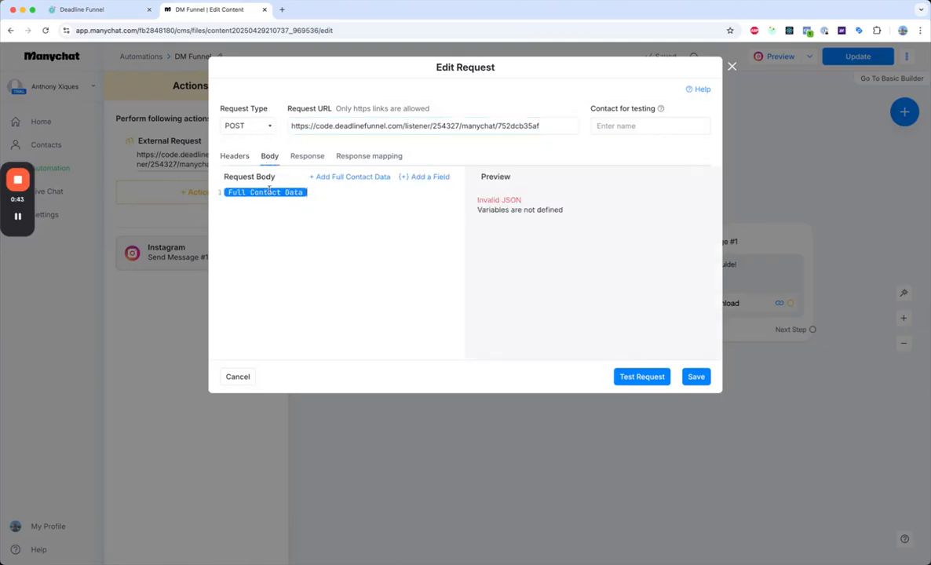
click(696, 377)
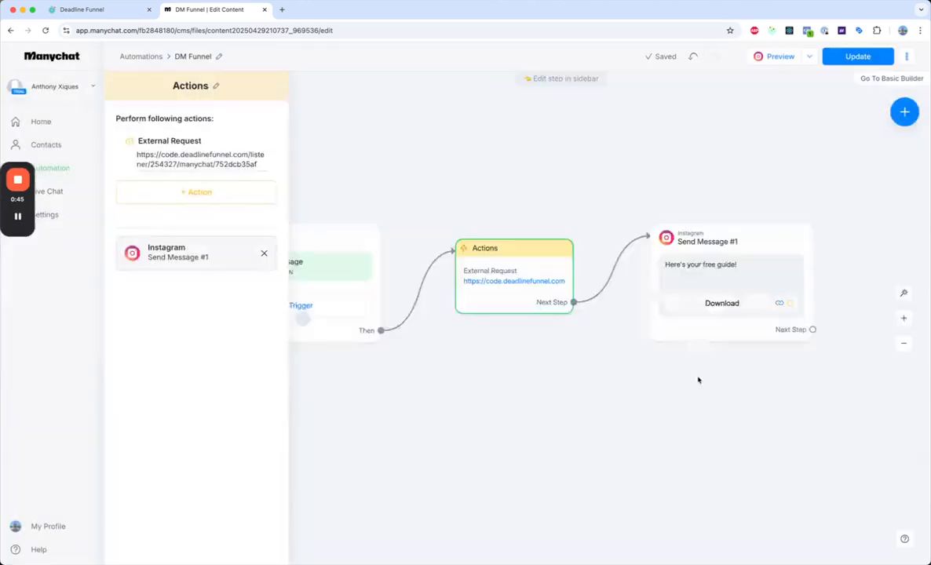
click(579, 179)
Copy the special-offer email link from Deadline Funnel into the Website URL of Send Message #1's Download button in Manychat
click(691, 266)
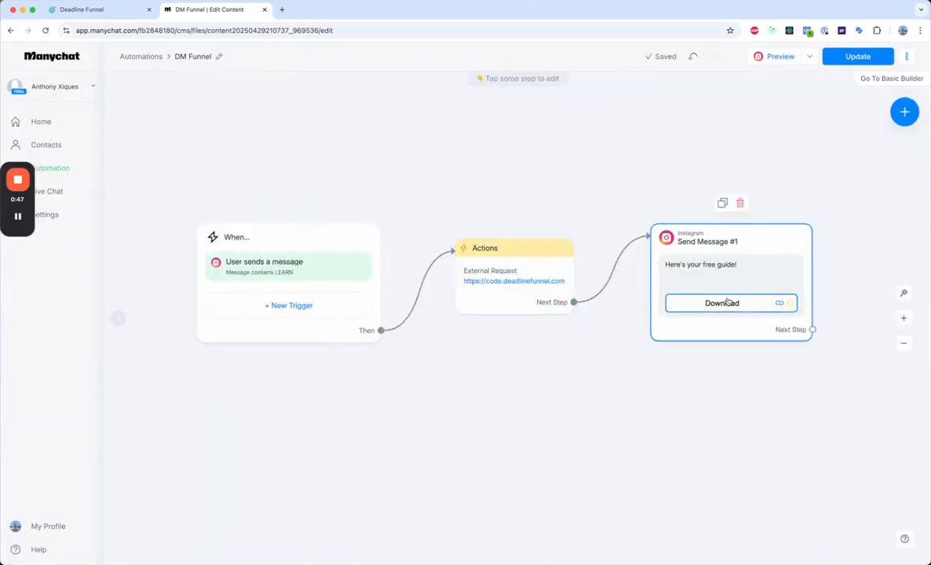
click(716, 289)
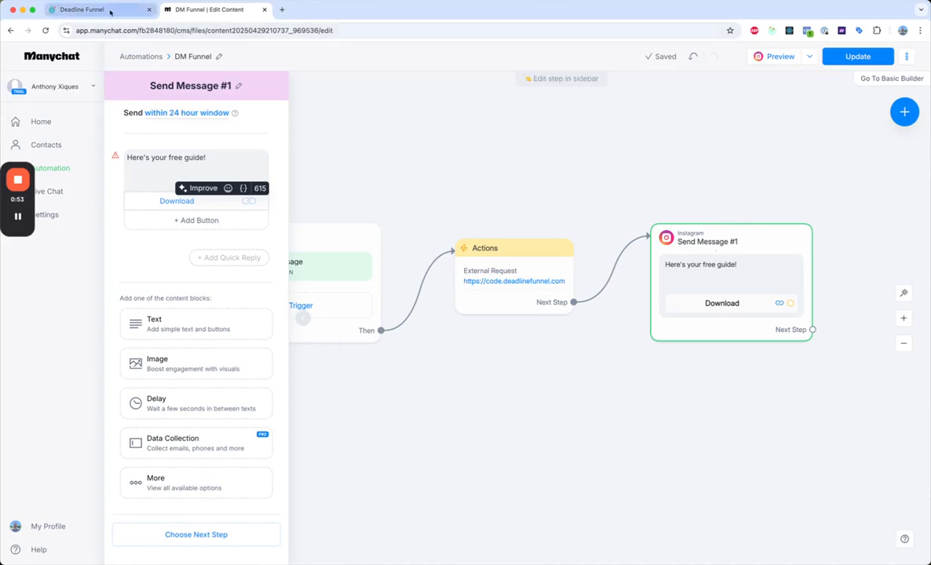
click(110, 11)
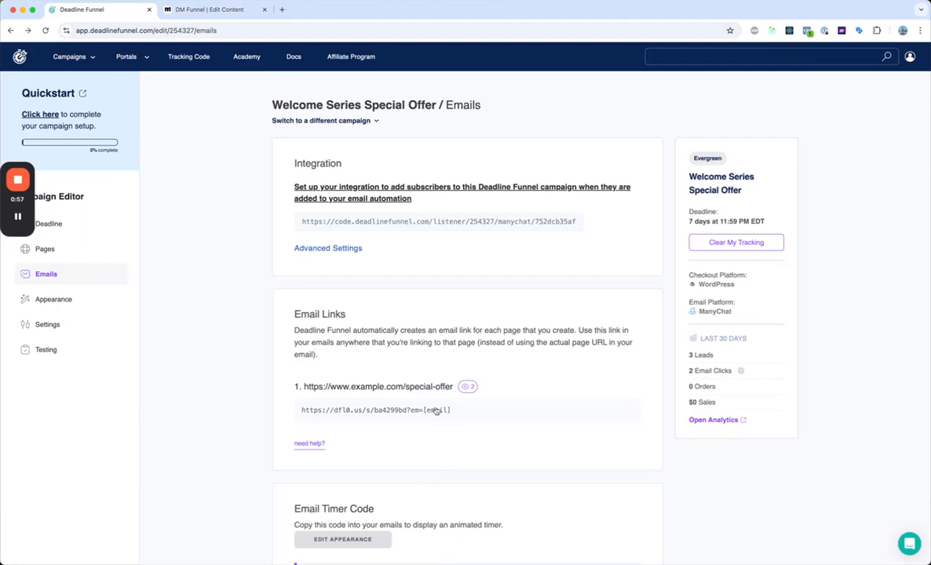
click(422, 410)
click(209, 9)
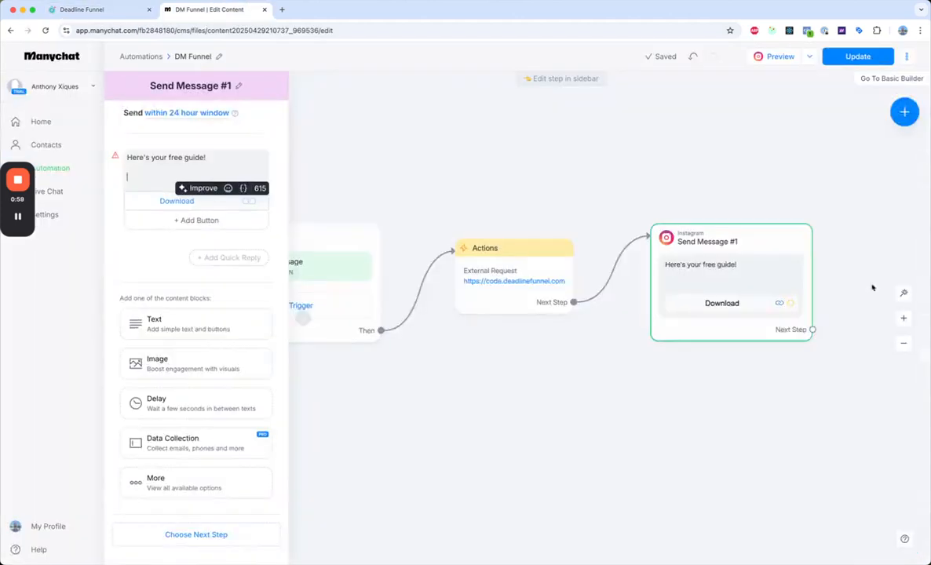
click(175, 201)
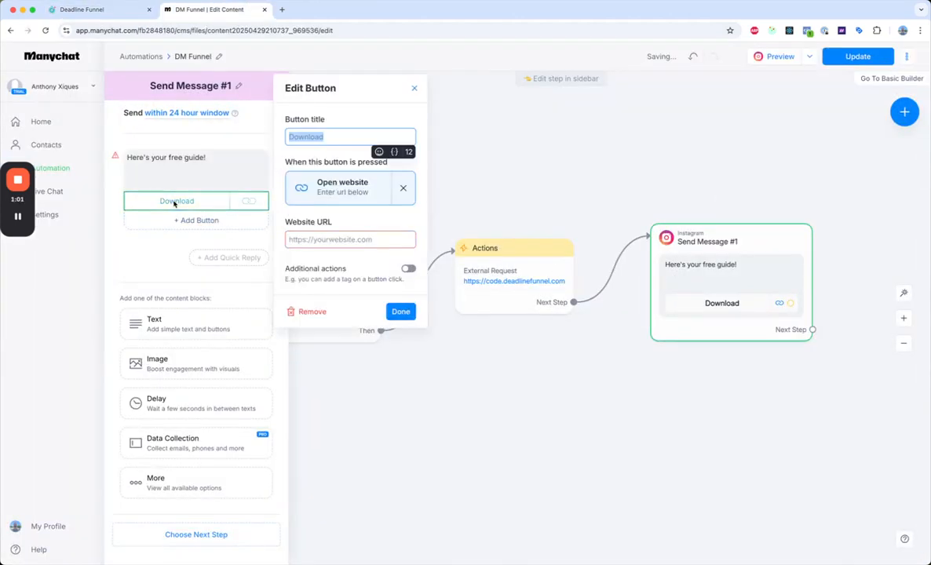
click(331, 241)
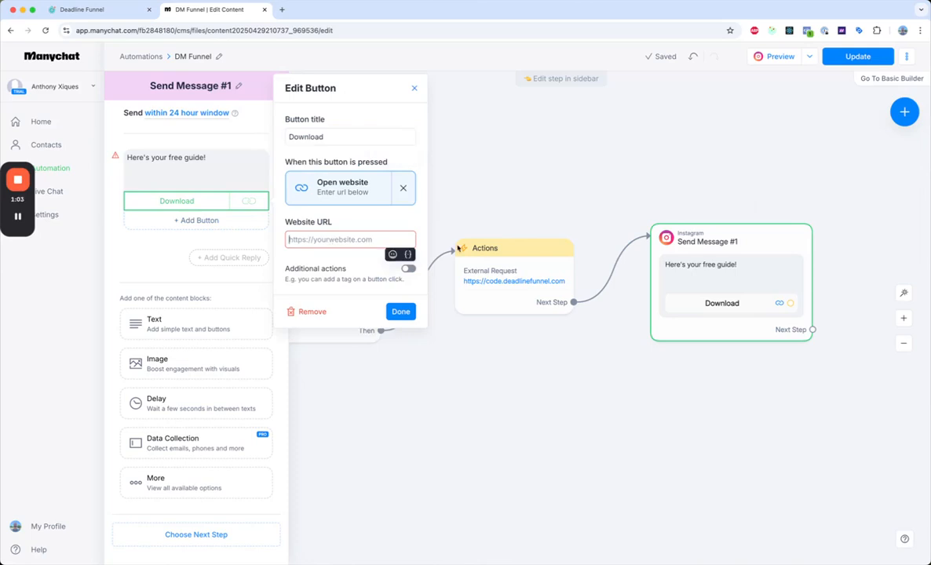
key(super+v)
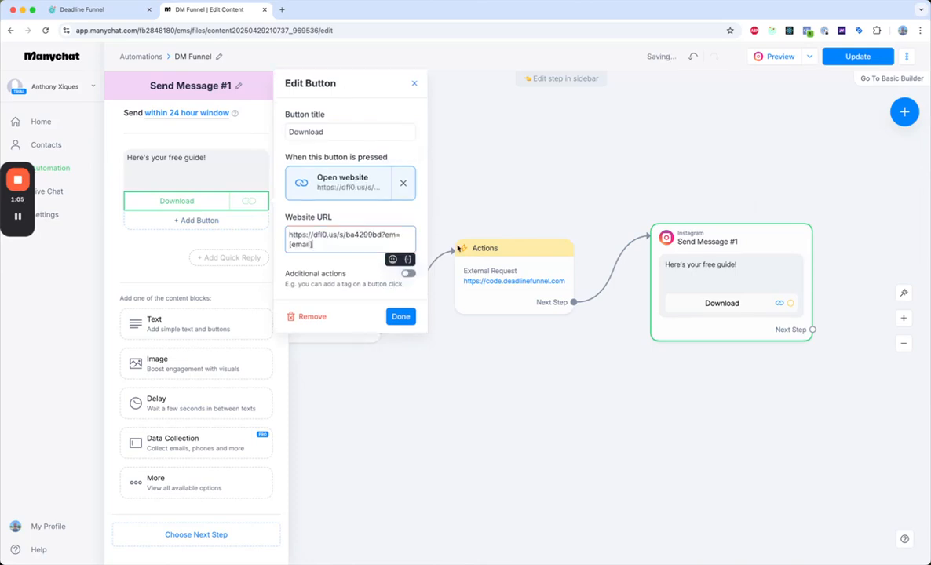
key(BackSpace)
key(BackSpace)
key(BackSpace)
key(BackSpace)
key(BackSpace)
key(BackSpace)
key(BackSpace)
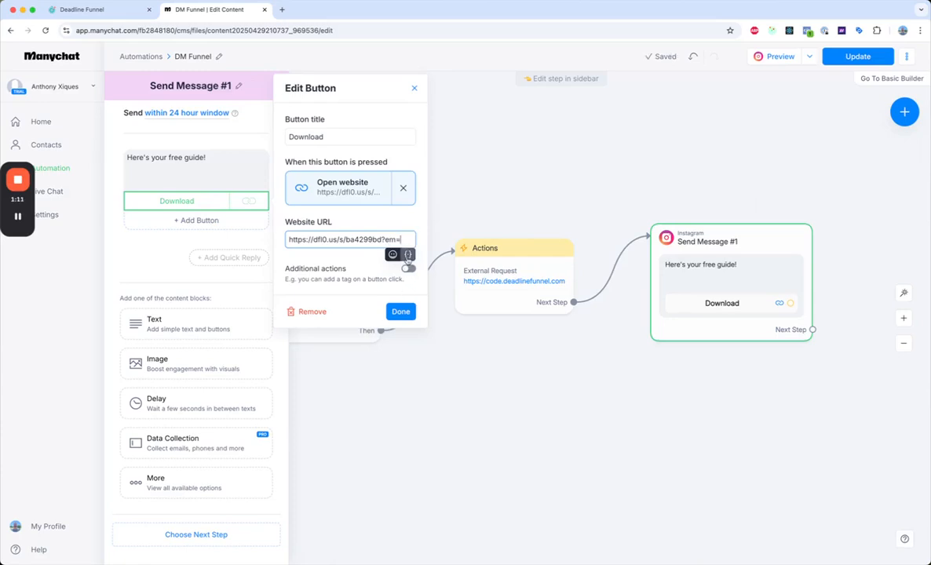
click(408, 255)
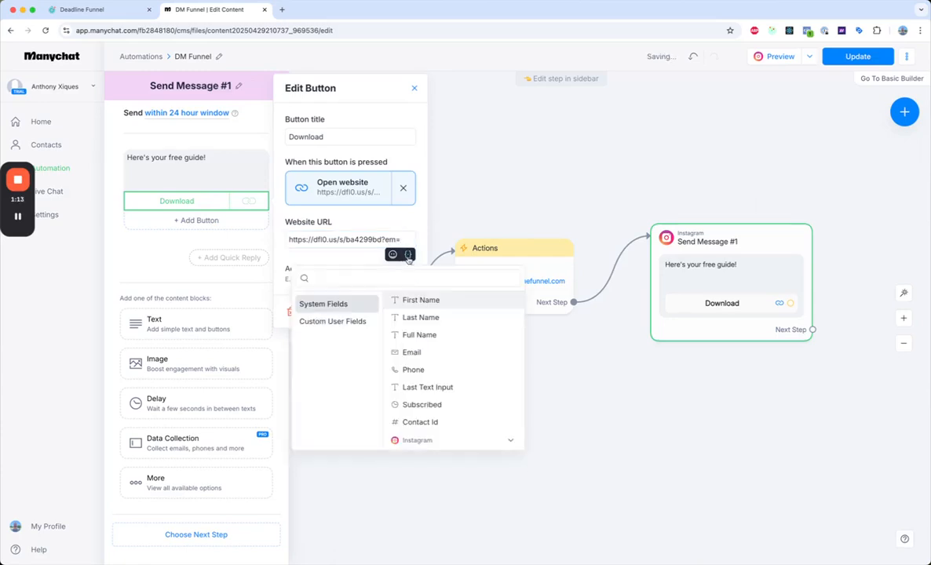
click(428, 429)
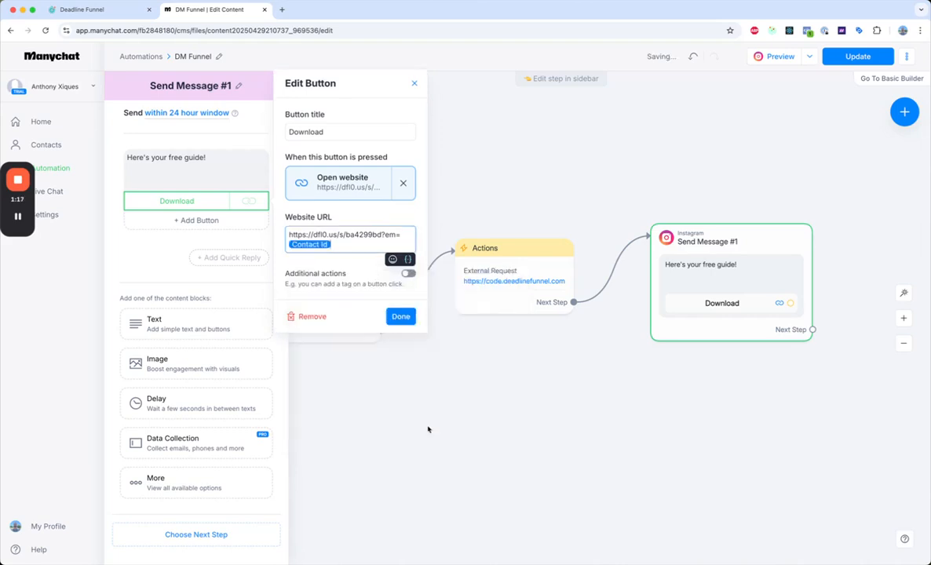
text(@mc.deadlinefunnel.com)
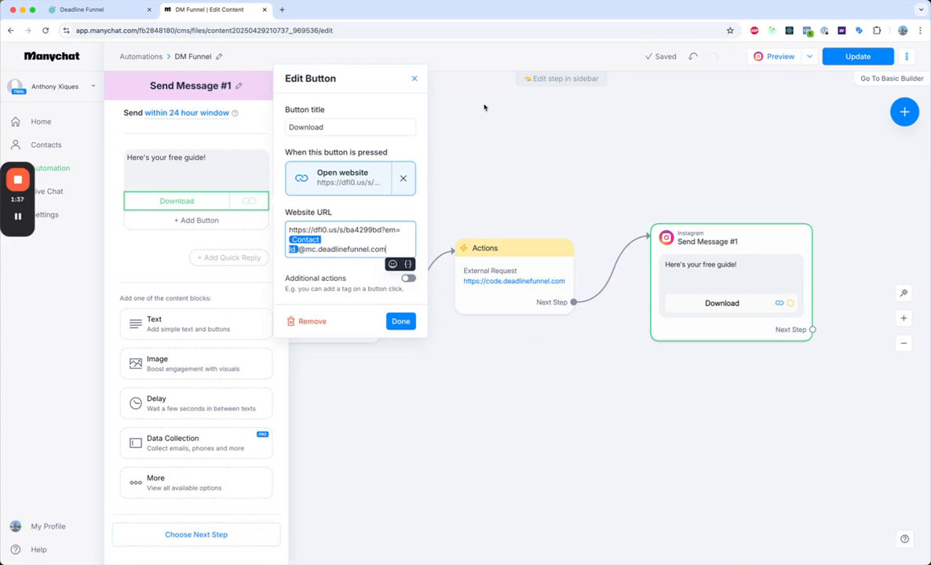
click(471, 138)
click(394, 338)
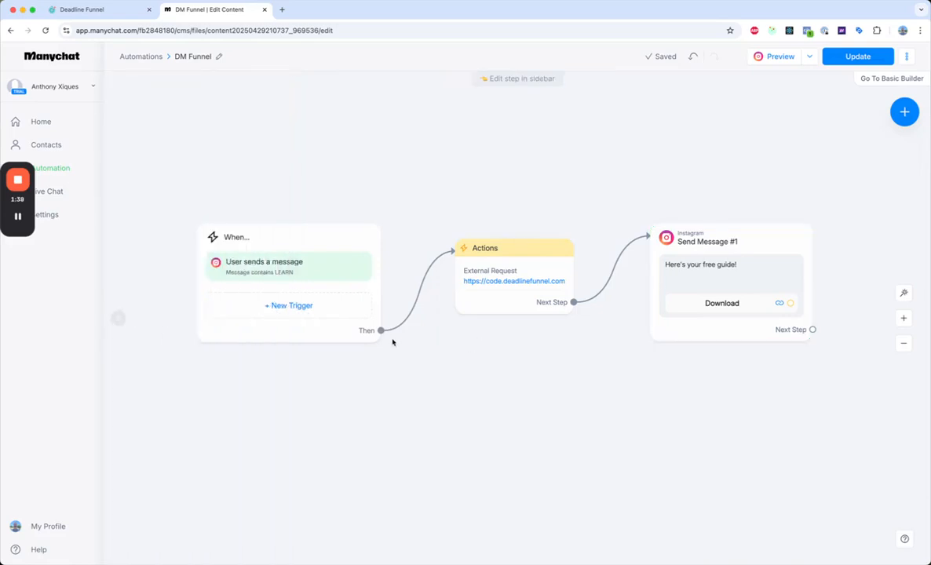
Review the Download button's Website URL in Send Message #1 and the flow's trigger, external request and message steps
mouse_move(536, 272)
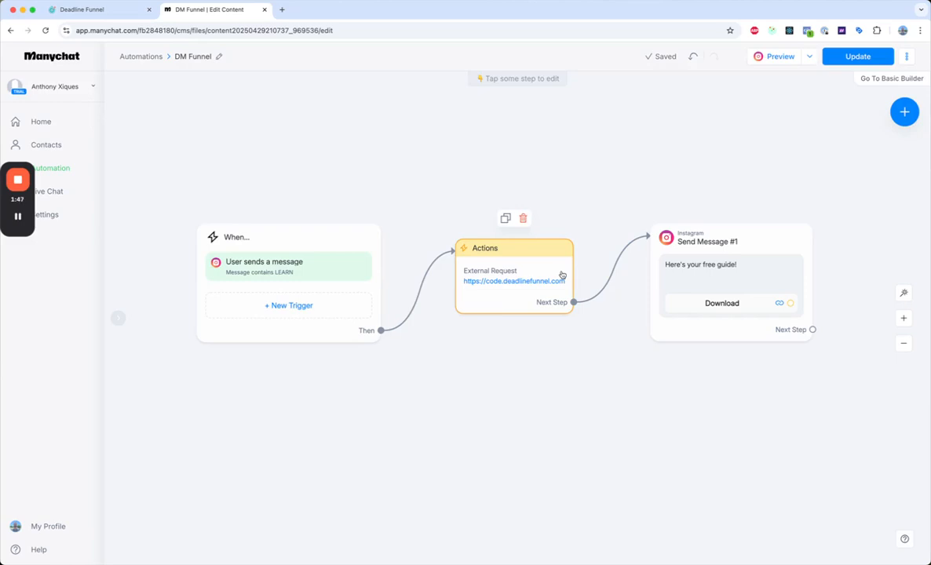
click(742, 268)
click(161, 198)
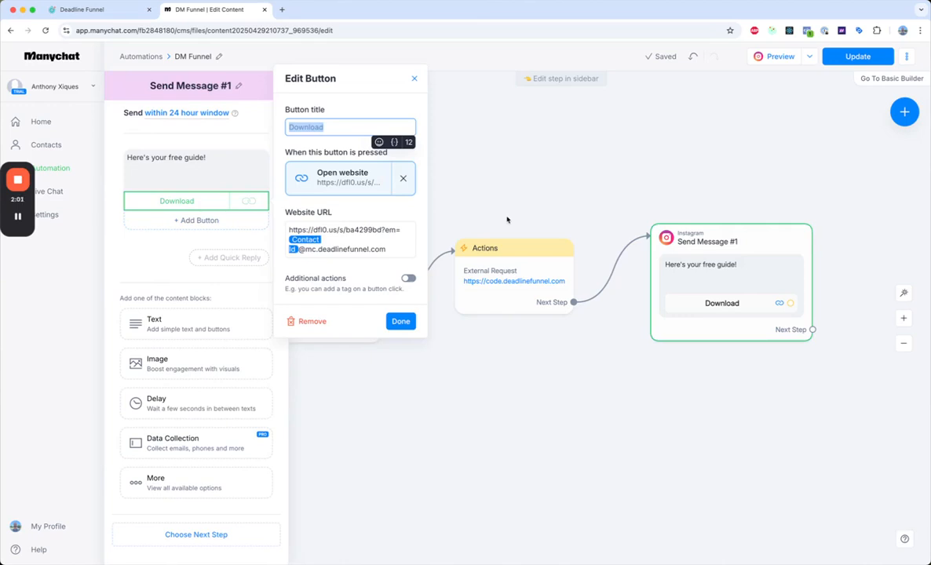
click(470, 203)
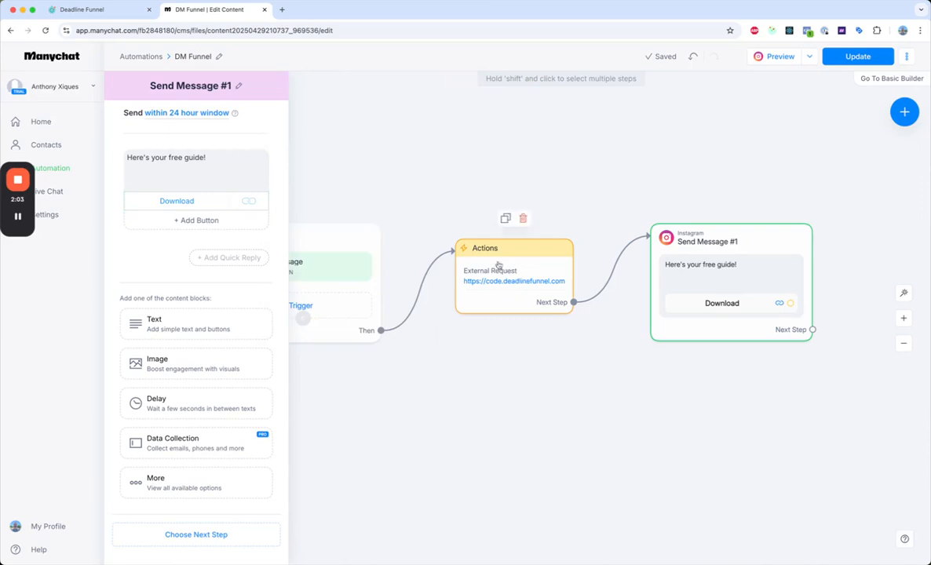
click(557, 377)
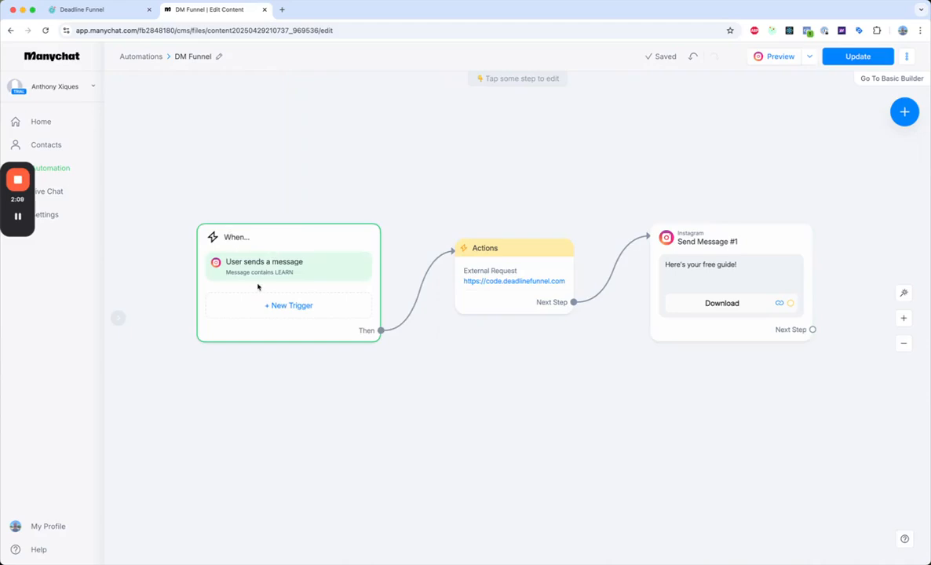
click(516, 291)
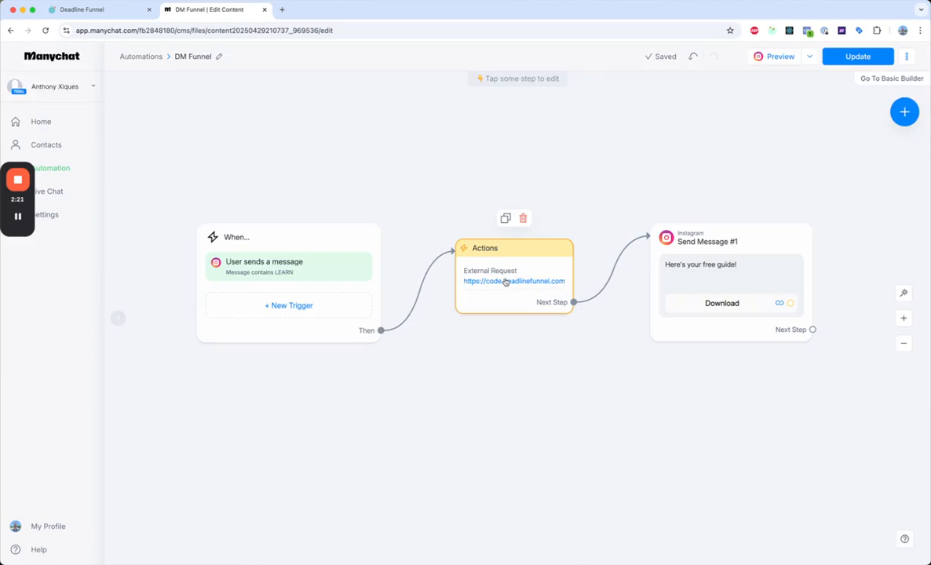
click(668, 264)
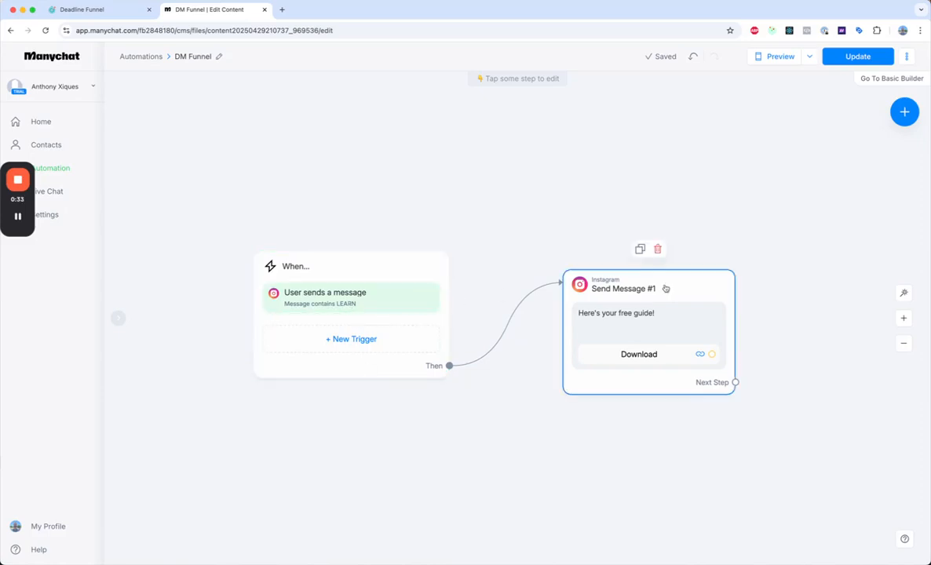
In the flow without an external request, set the Download button's Website URL to the special-offer email link copied from Deadline Funnel
click(679, 325)
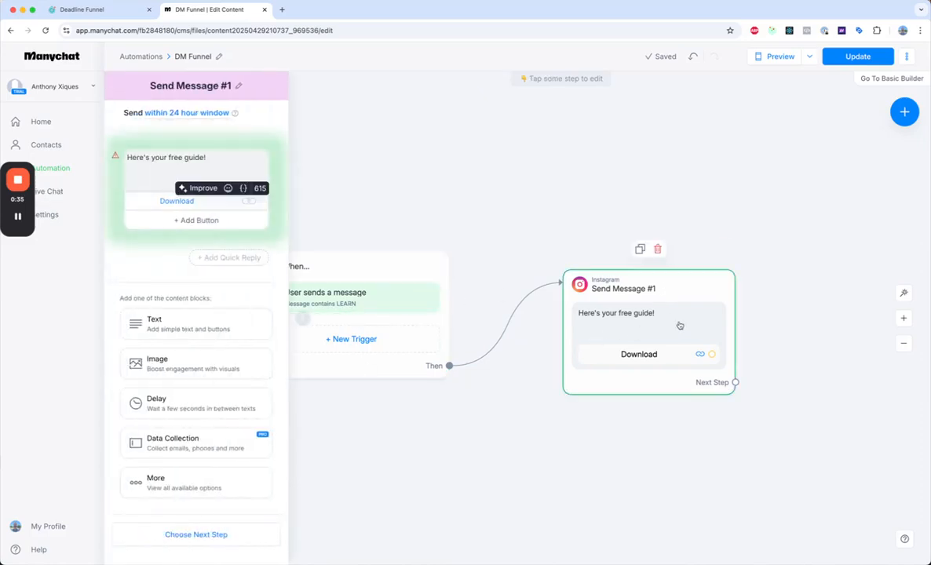
click(194, 199)
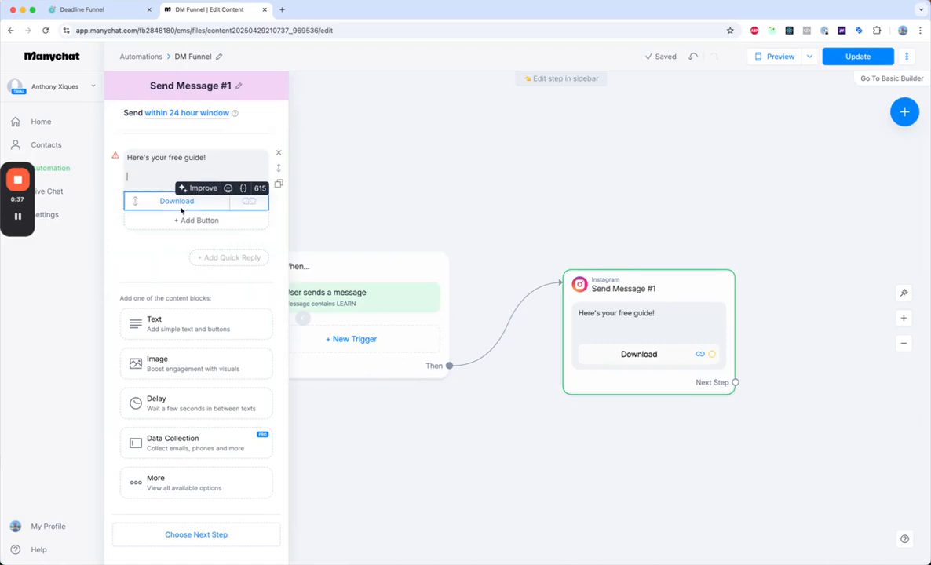
click(82, 10)
click(416, 409)
click(212, 9)
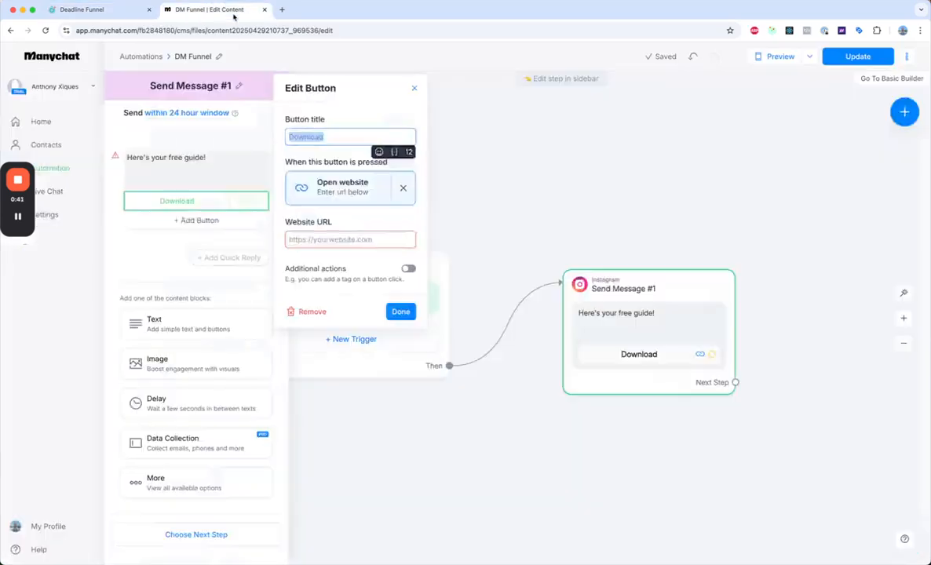
click(362, 240)
key(cmd+v)
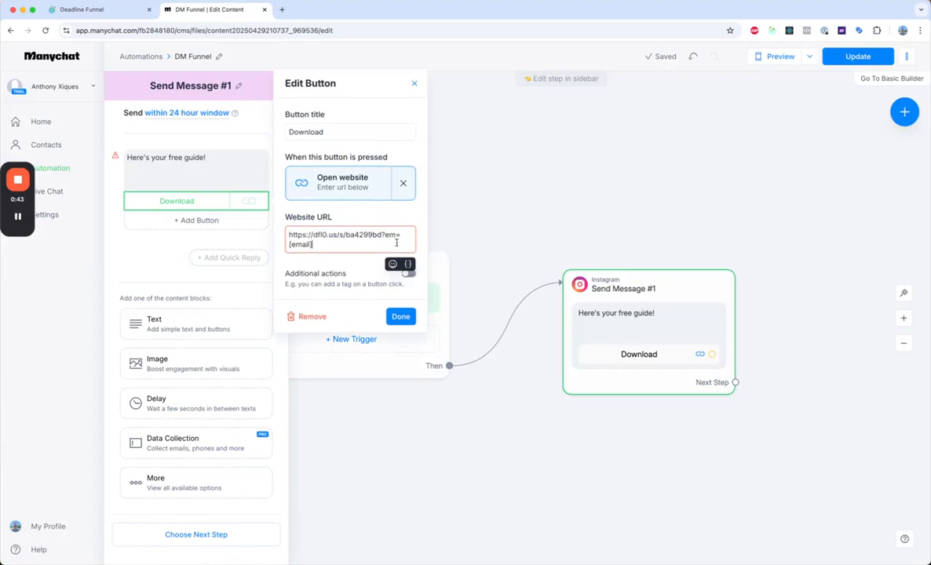
key(BackSpace)
key(BackSpace)
key(BackSpace)
key(BackSpace)
key(BackSpace)
key(BackSpace)
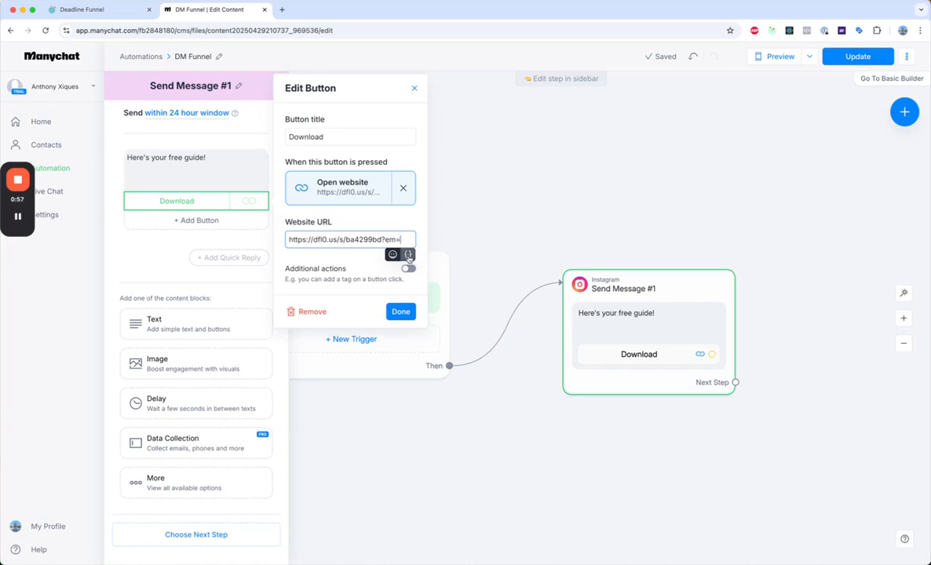
click(408, 256)
click(398, 394)
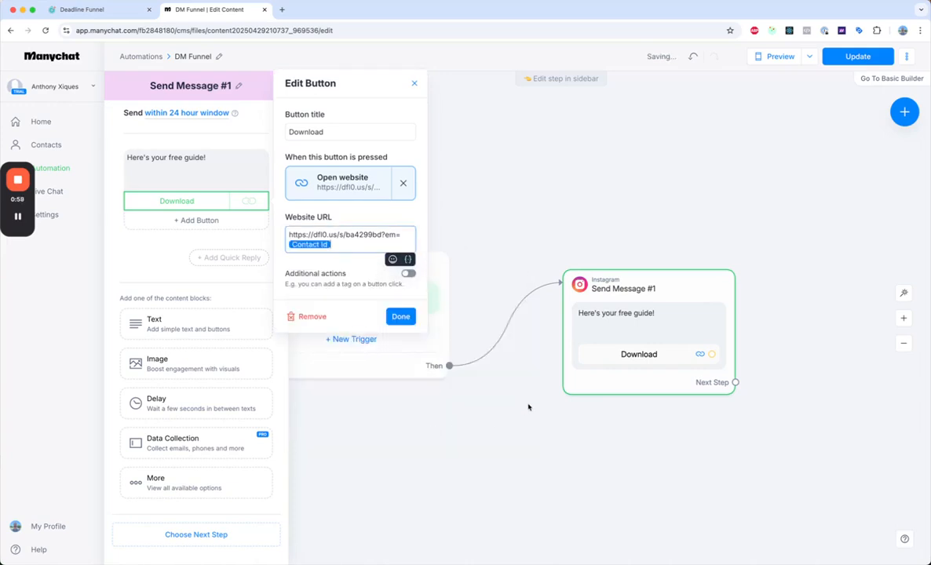
text(@mc.deadlinefunnel.com)
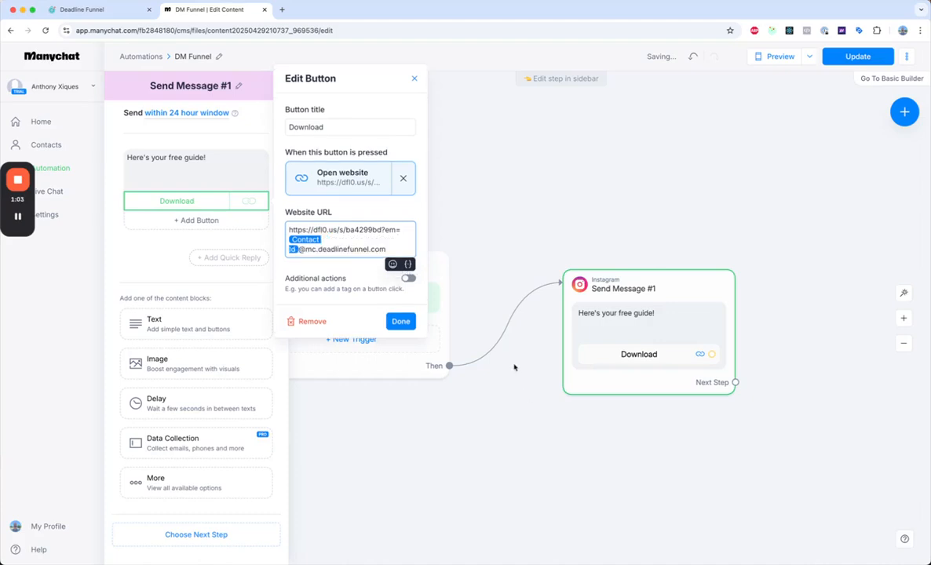
click(400, 316)
click(636, 434)
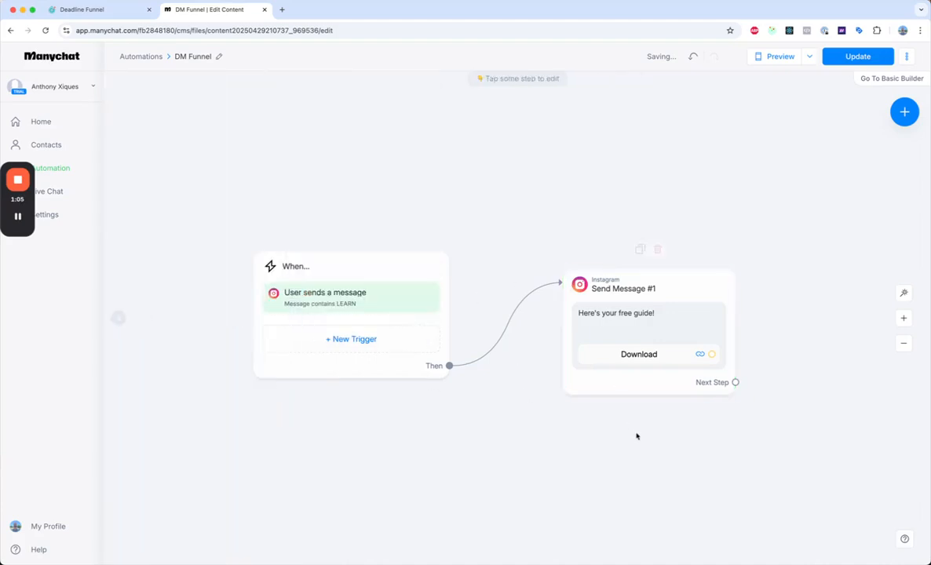
Reopen the Download button and replace everything after "em=" in its Website URL with the Email system field
mouse_move(632, 333)
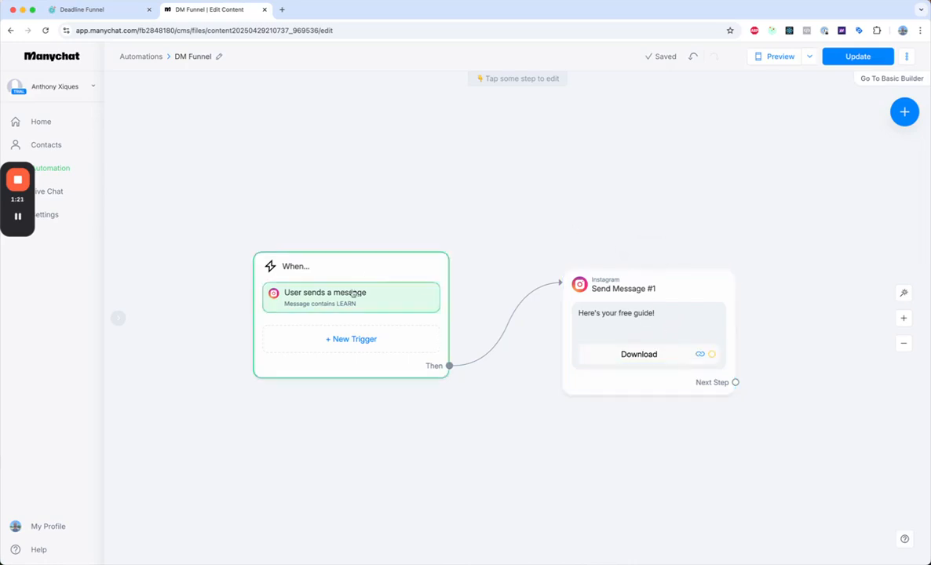
click(644, 358)
click(398, 256)
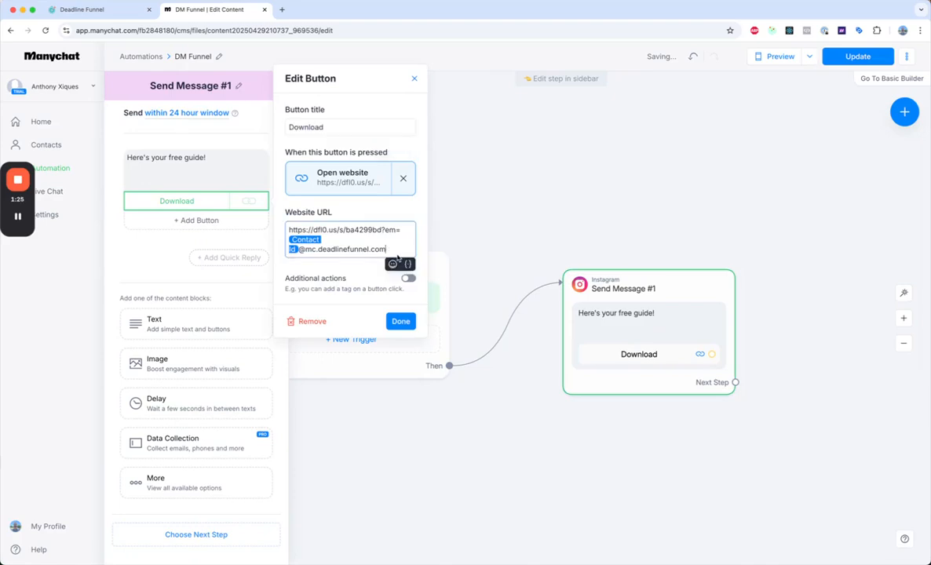
key(BackSpace)
key(BackSpace)
key(BackSpace)
key(BackSpace)
key(BackSpace)
key(BackSpace)
key(BackSpace)
key(BackSpace)
key(BackSpace)
key(BackSpace)
key(BackSpace)
key(BackSpace)
key(BackSpace)
key(BackSpace)
key(BackSpace)
key(BackSpace)
key(BackSpace)
key(BackSpace)
key(BackSpace)
key(BackSpace)
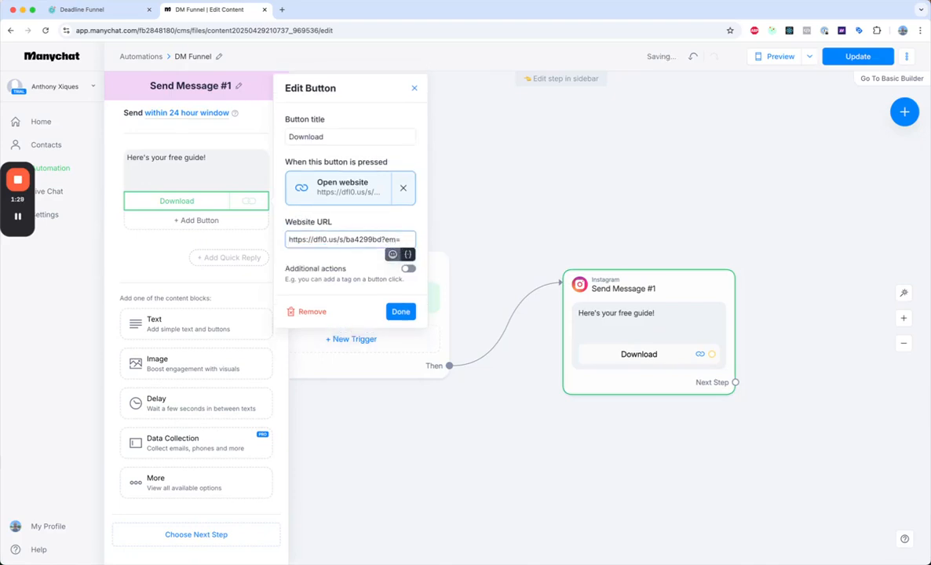
click(408, 254)
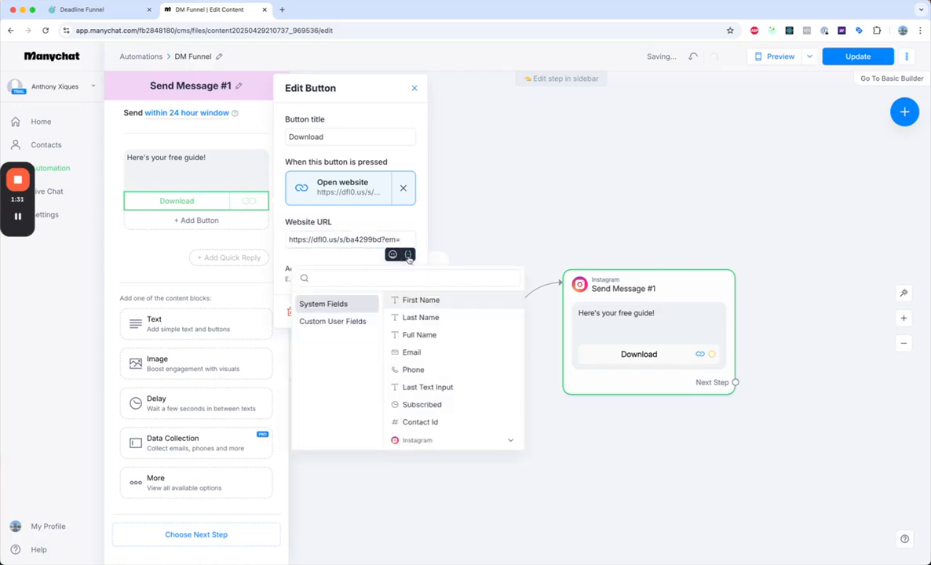
click(396, 352)
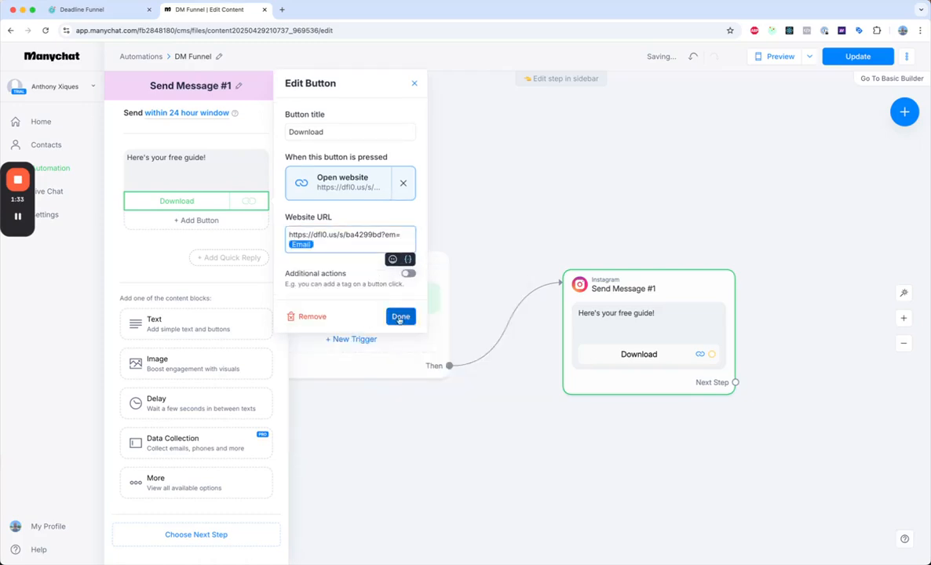